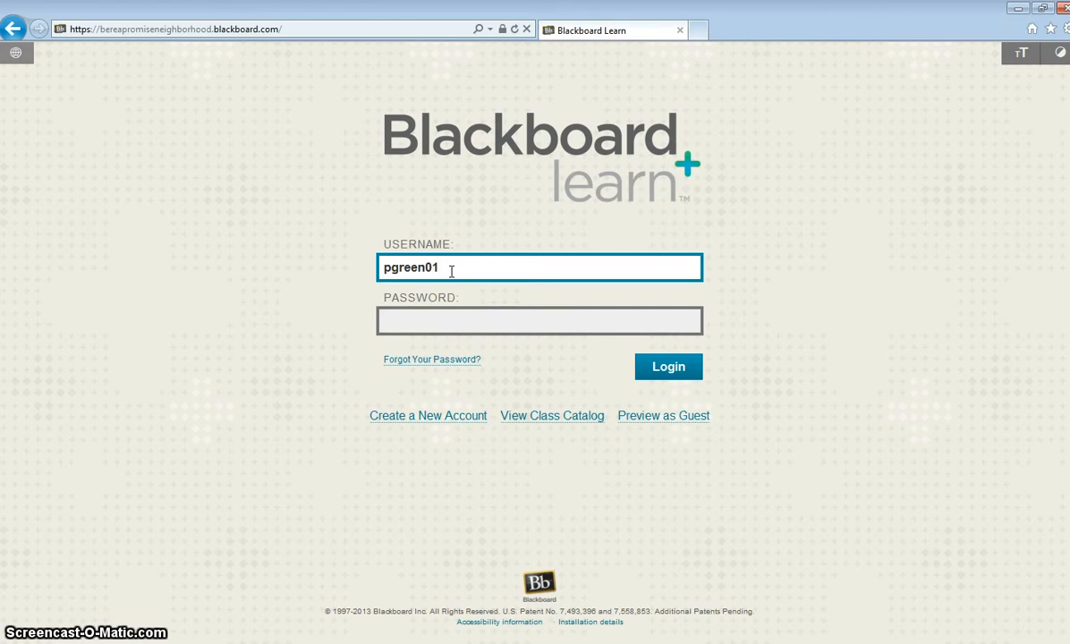
Log in by entering the account password, and open the Owsley County 4th Grade Innovative classroom class
key("Tab")
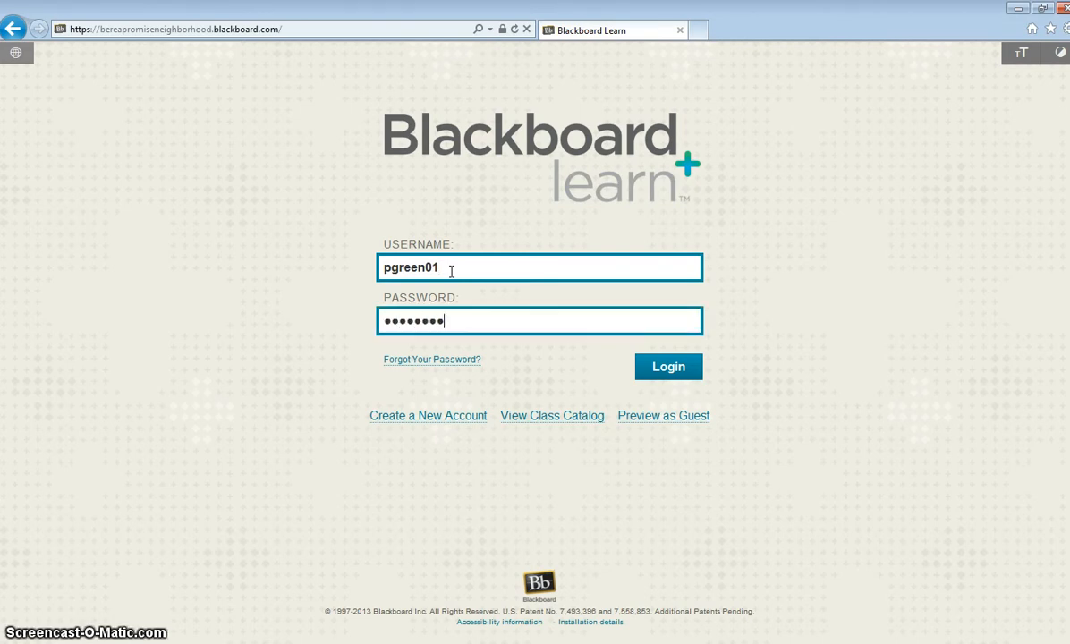
left_click(668, 374)
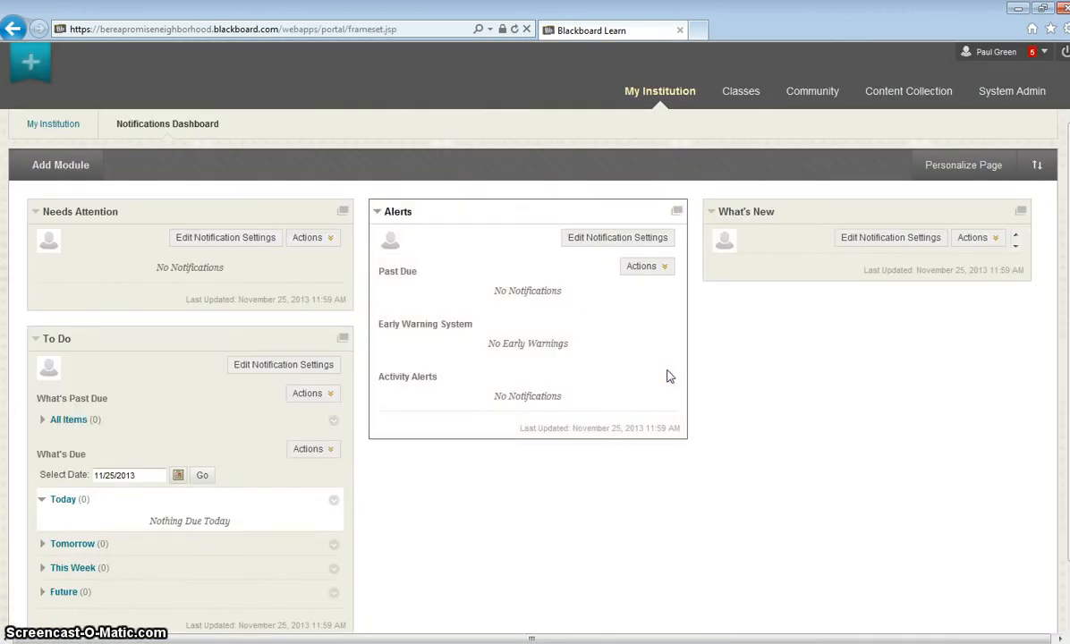
left_click(741, 98)
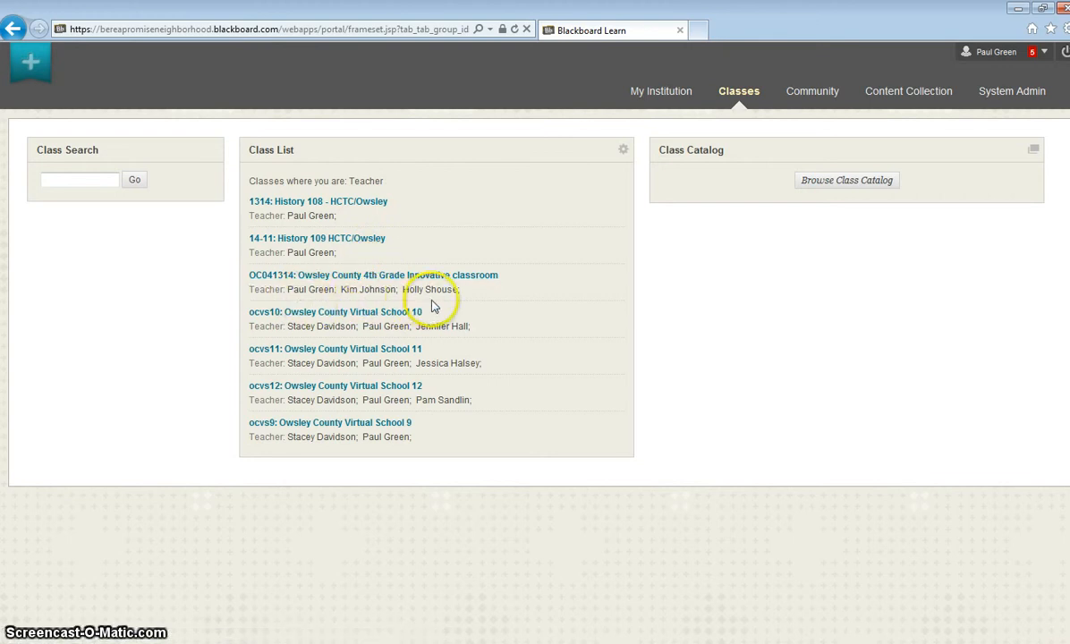
left_click(319, 278)
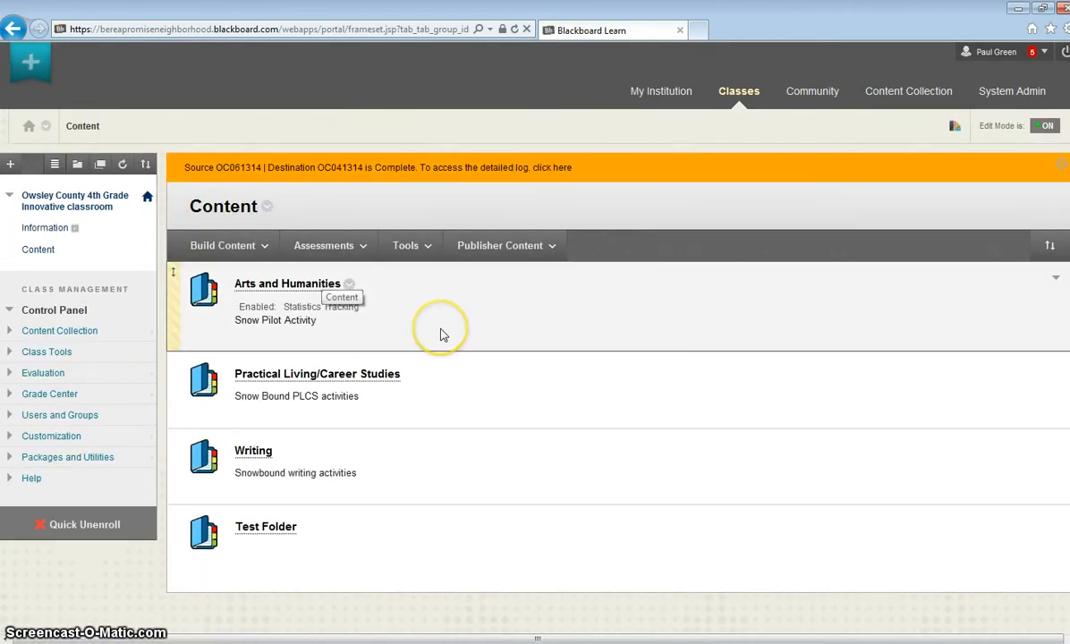
left_click(445, 347)
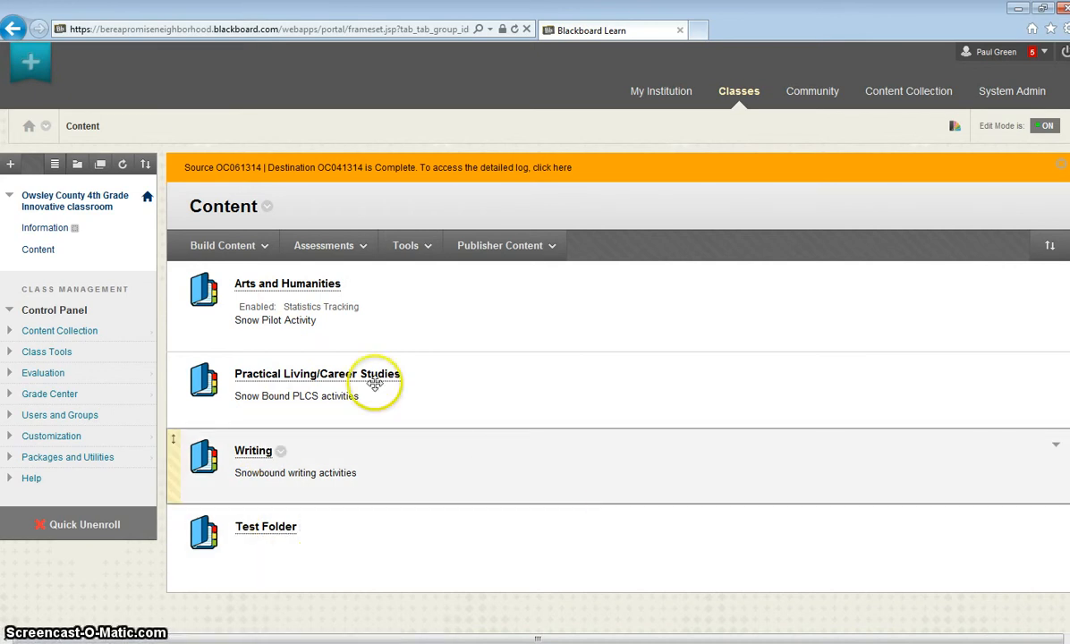
Create a content folder named Test 2 in the class's Content area, leaving its description text empty
left_click(261, 245)
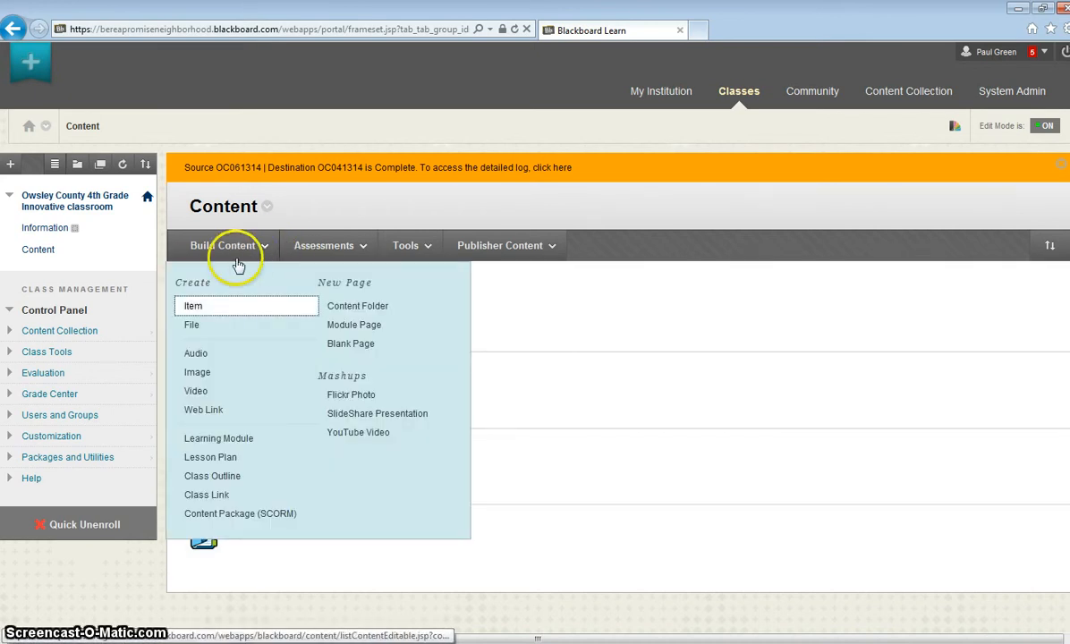
left_click(373, 306)
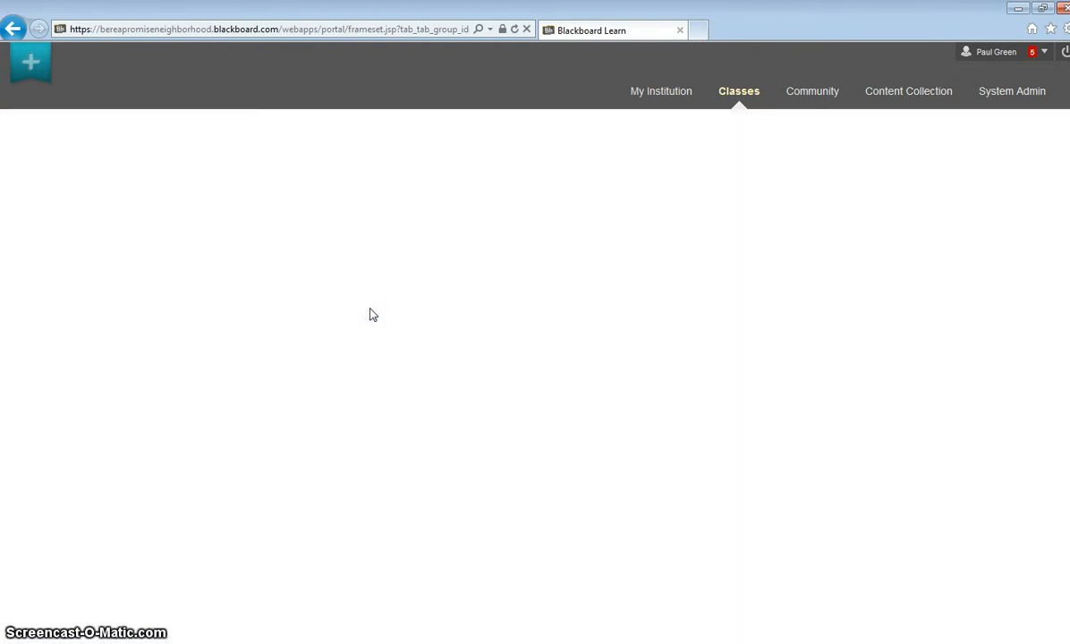
left_click(322, 347)
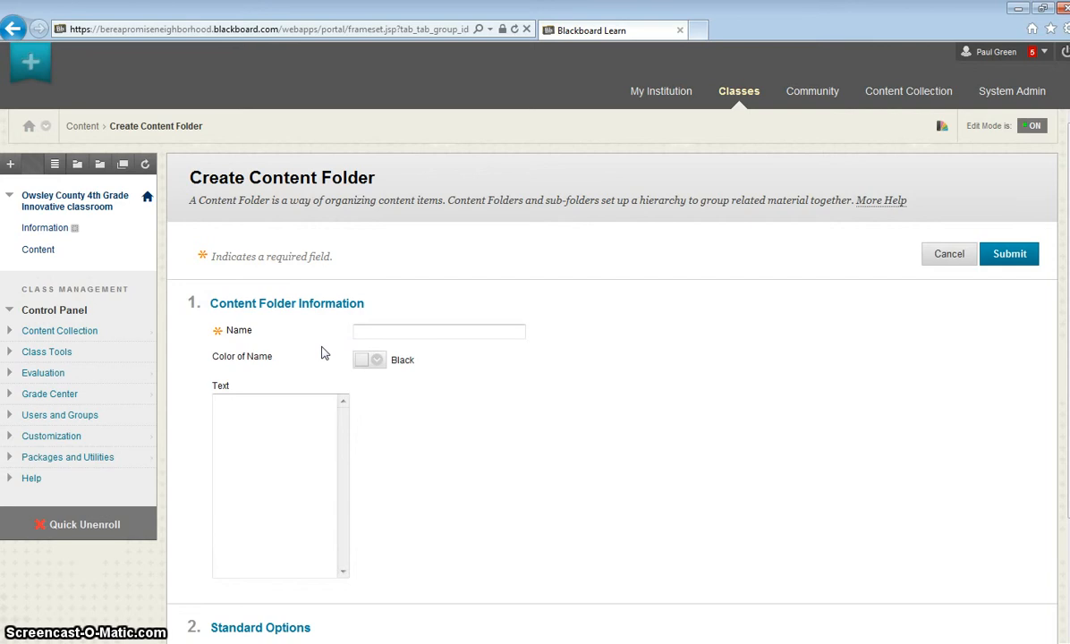
left_click(379, 359)
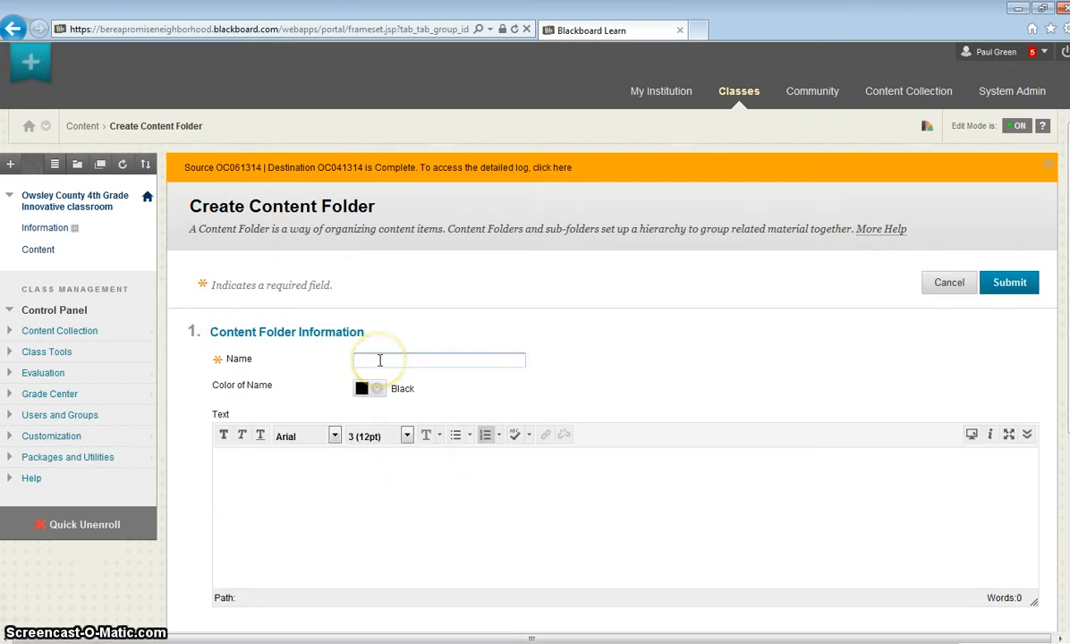
type("Test 2")
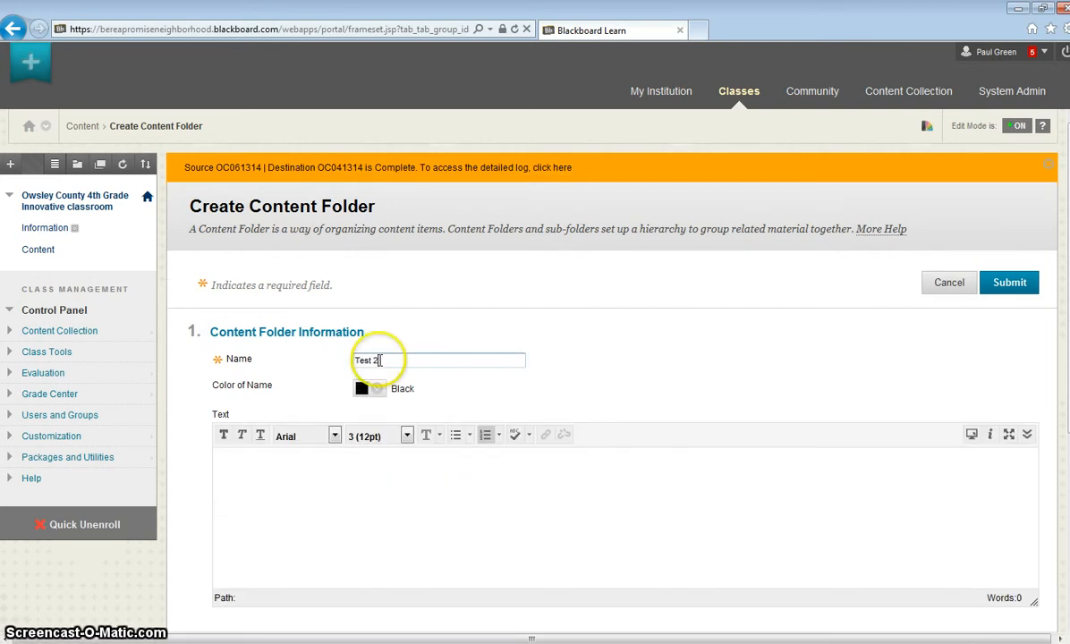
left_click(240, 494)
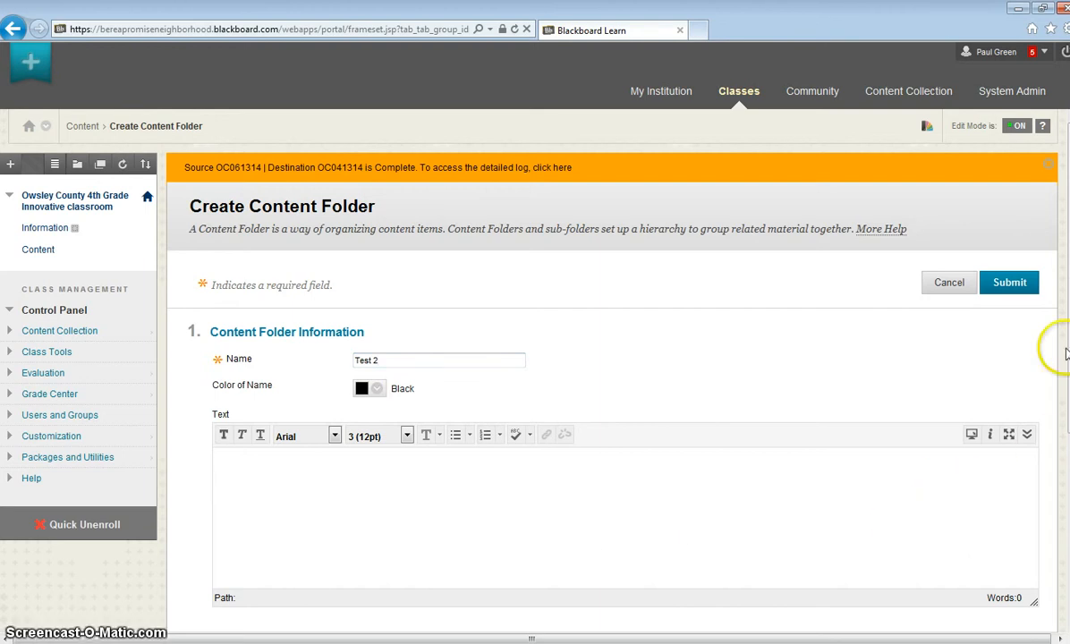
scroll(1060, 340, "down", 3)
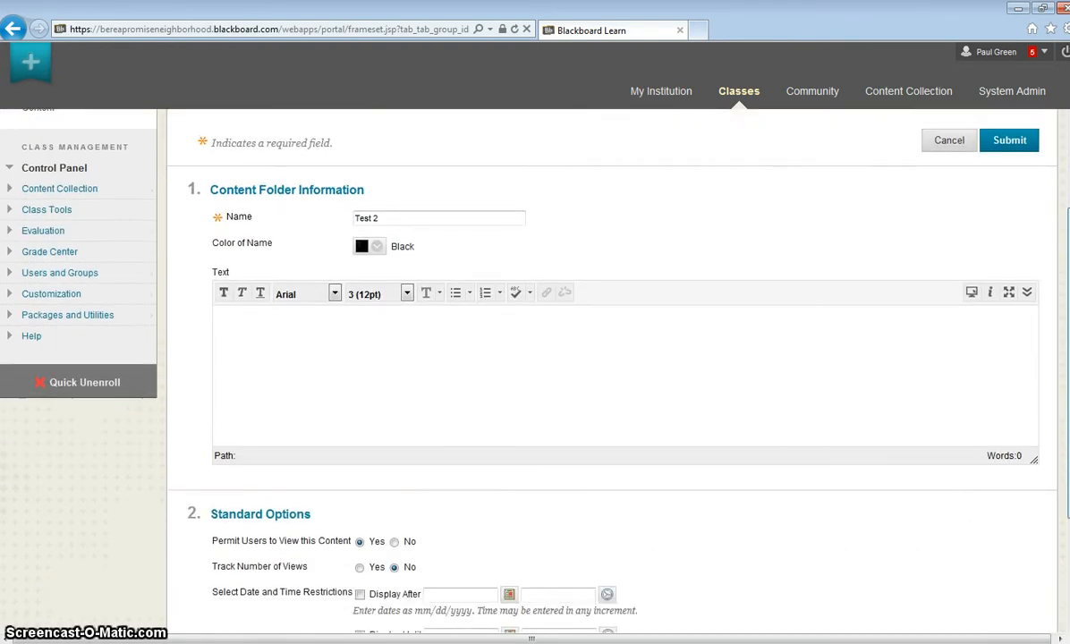
scroll(1028, 403, "down", 4)
left_click(1024, 593)
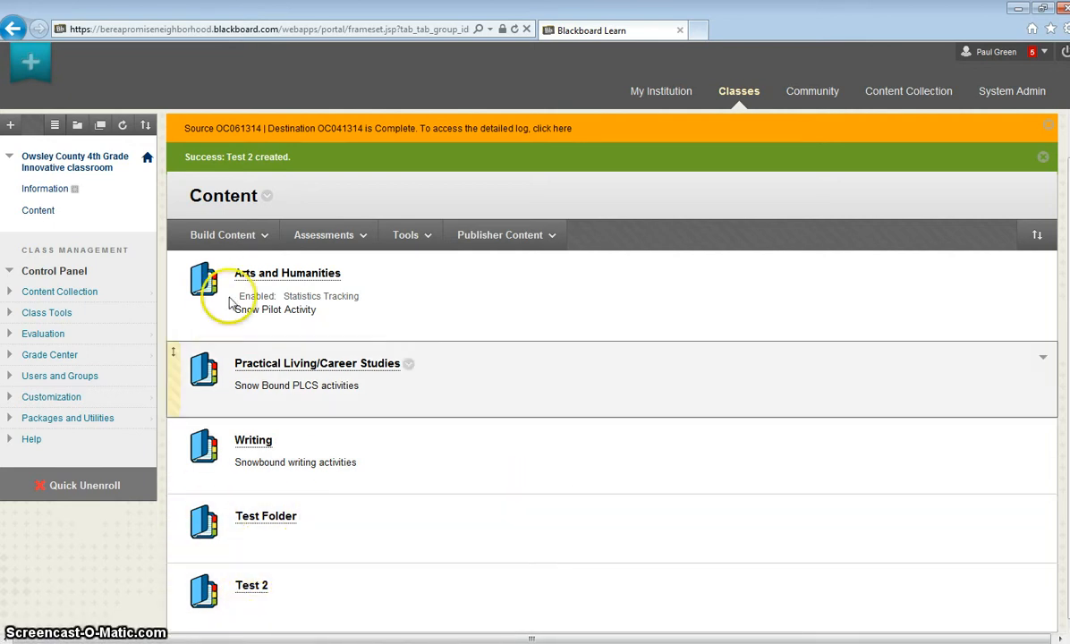
Examine the content, assessment and tool options inside the Arts and Humanities folder, and return to the Content area
left_click(278, 275)
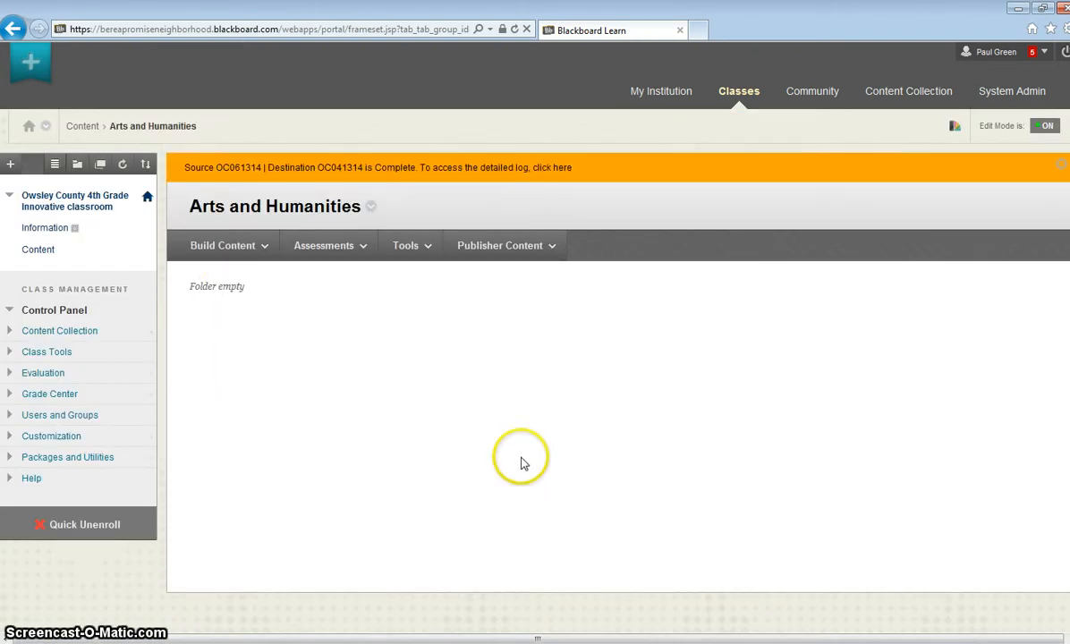
left_click(263, 247)
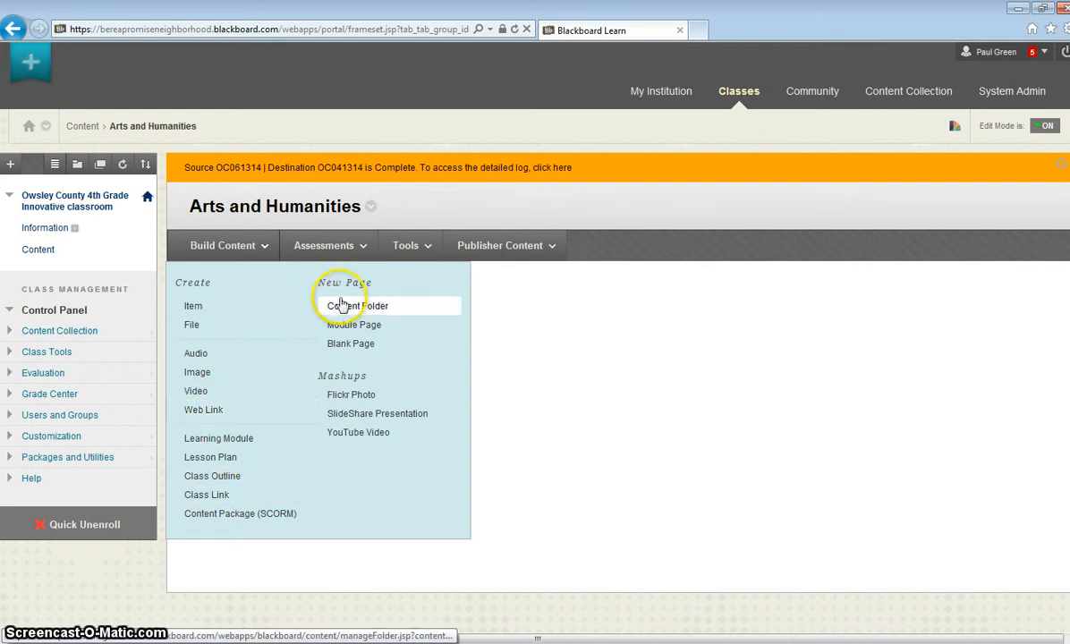
left_click(333, 248)
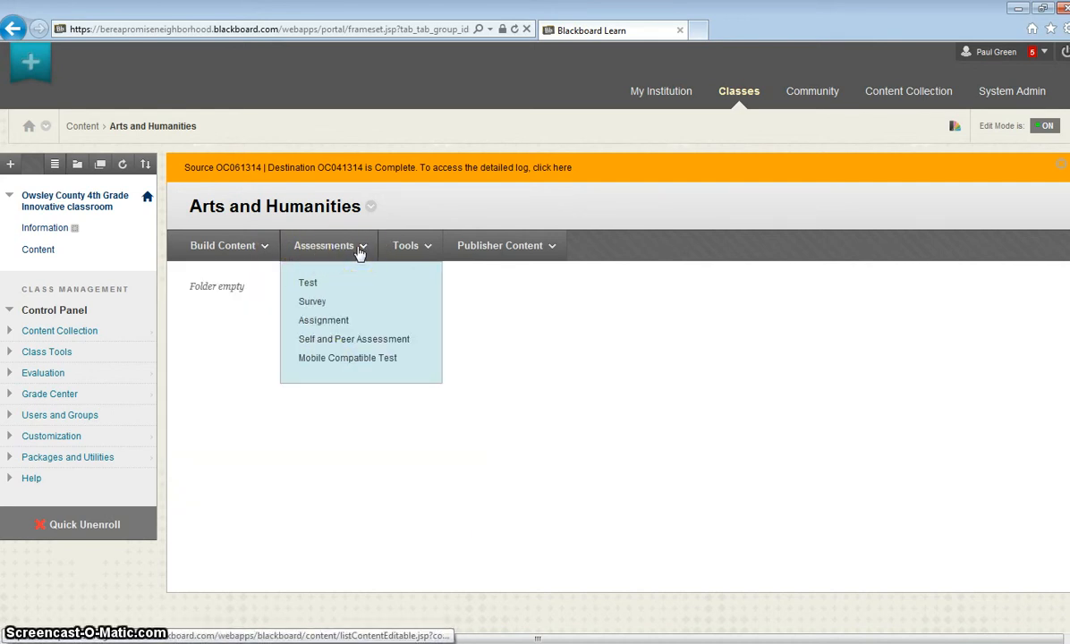
left_click(427, 246)
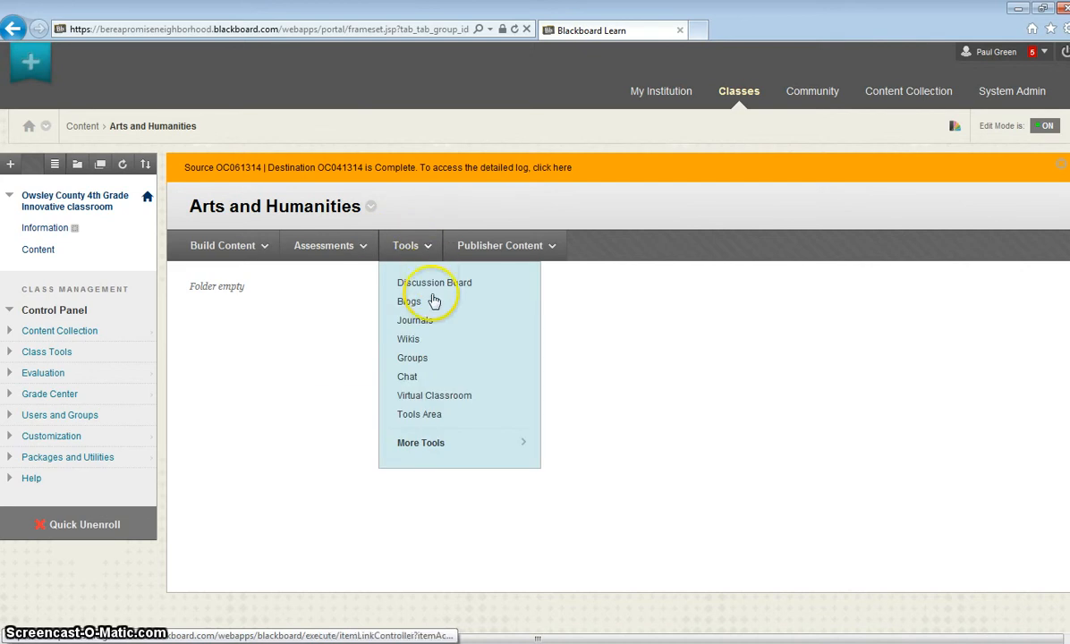
left_click(430, 354)
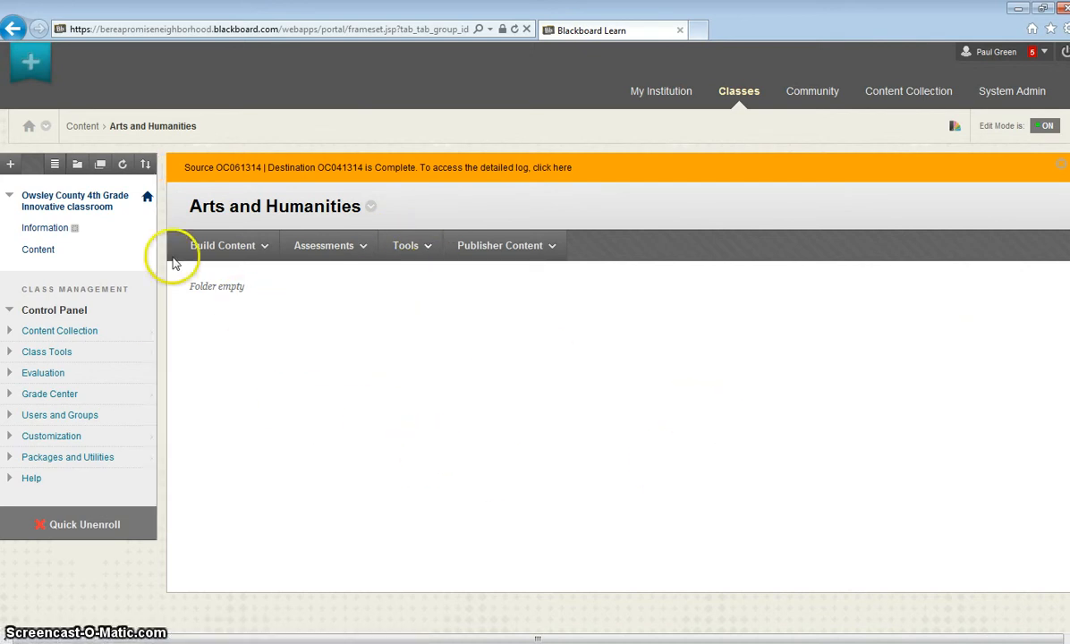
left_click(13, 29)
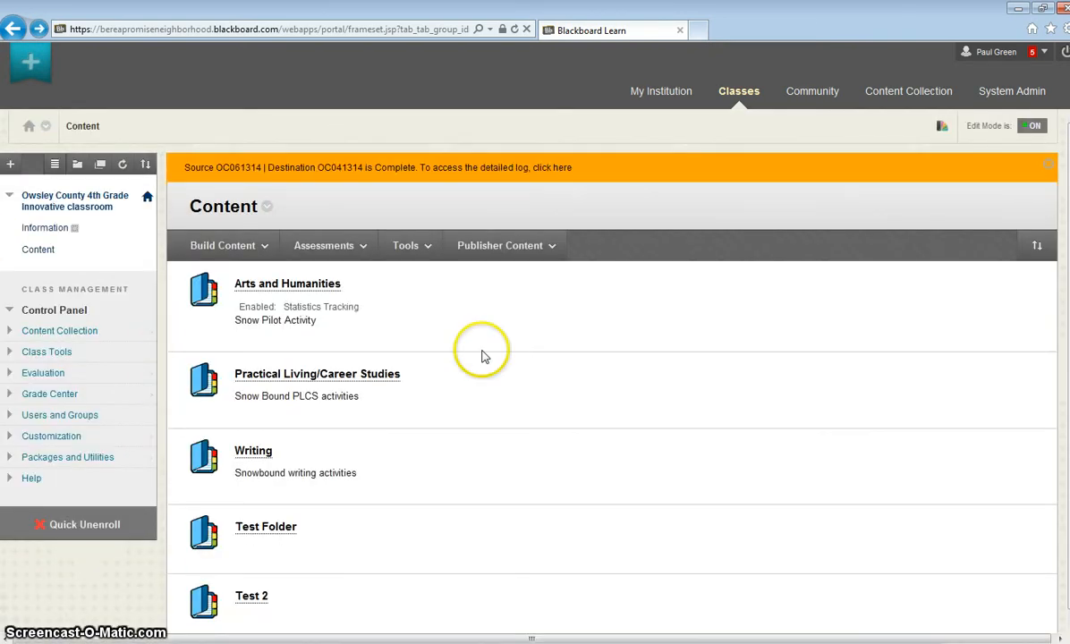
Start a new web link in Test Folder and name it Test
left_click(256, 531)
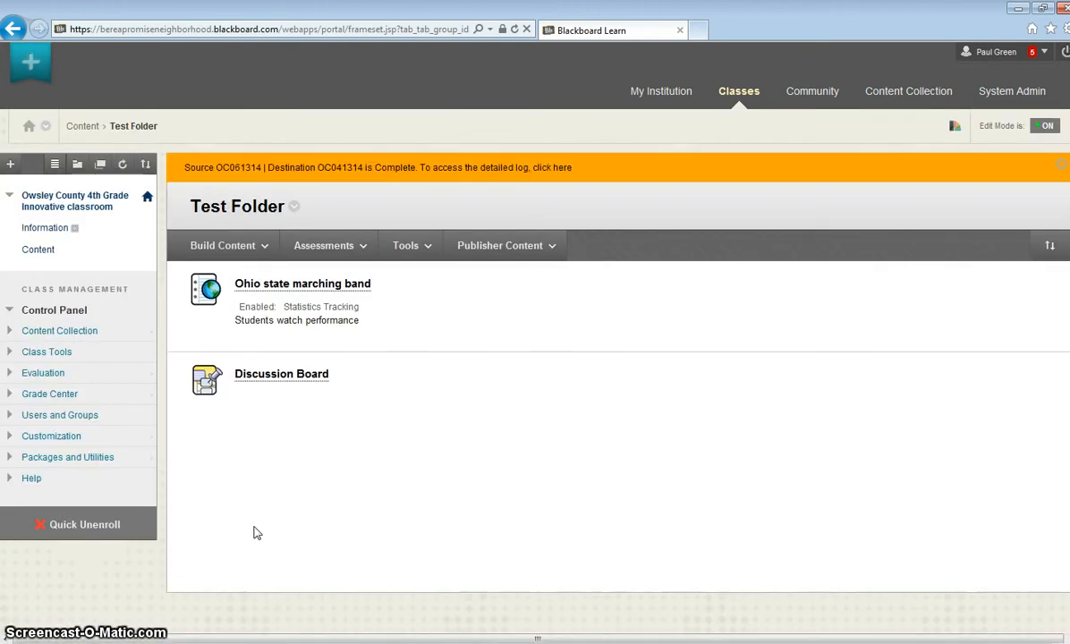
left_click(264, 246)
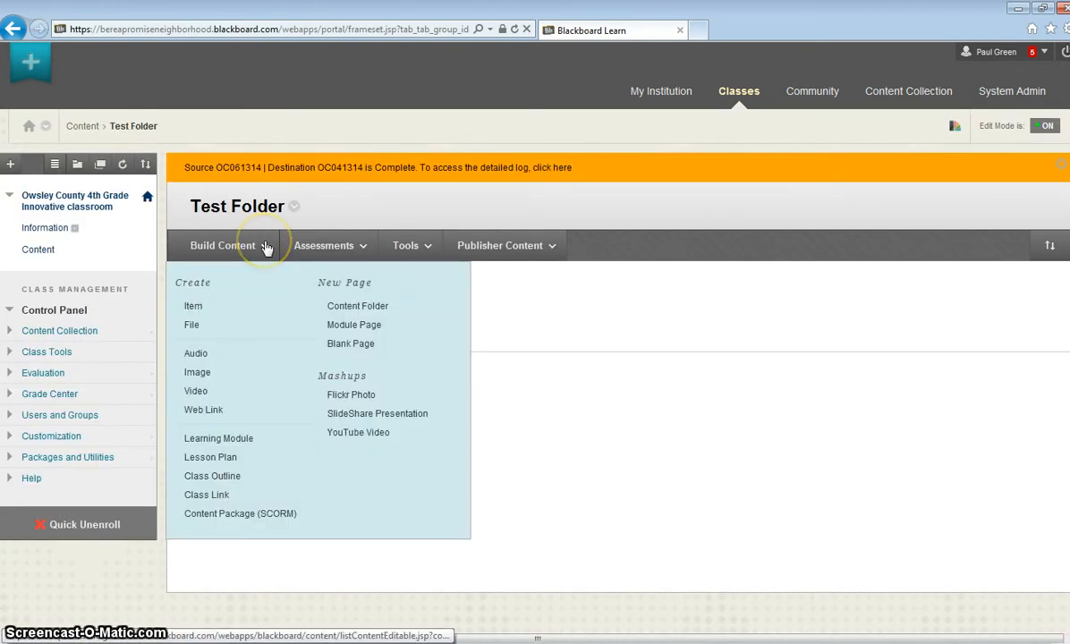
left_click(214, 412)
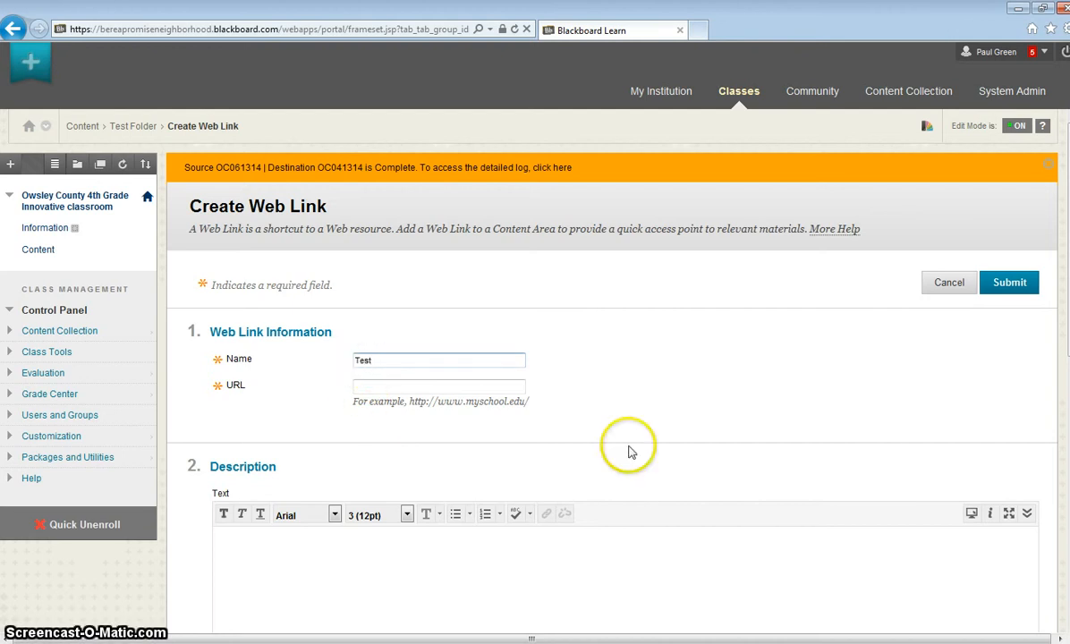
Open the YouTube website in a new browser tab
left_click(702, 32)
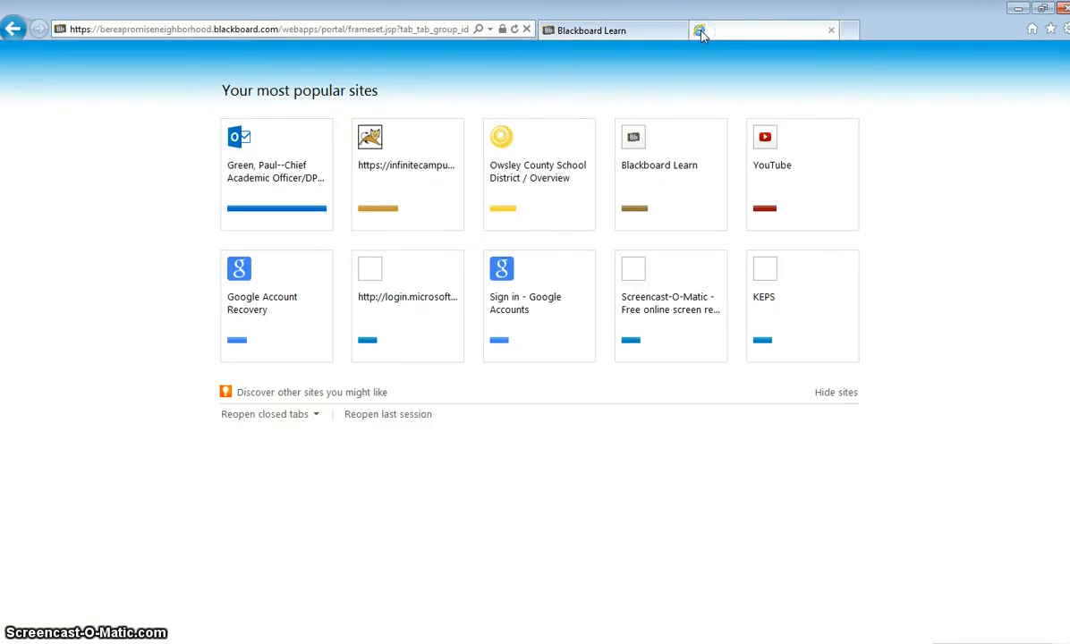
type("youtube.com/")
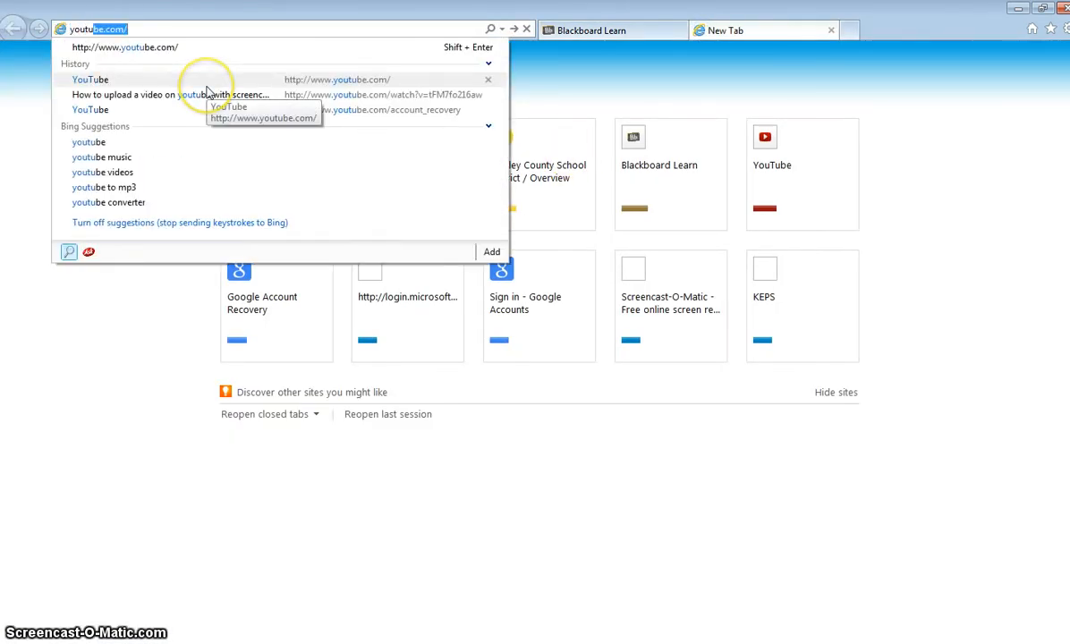
left_click(158, 47)
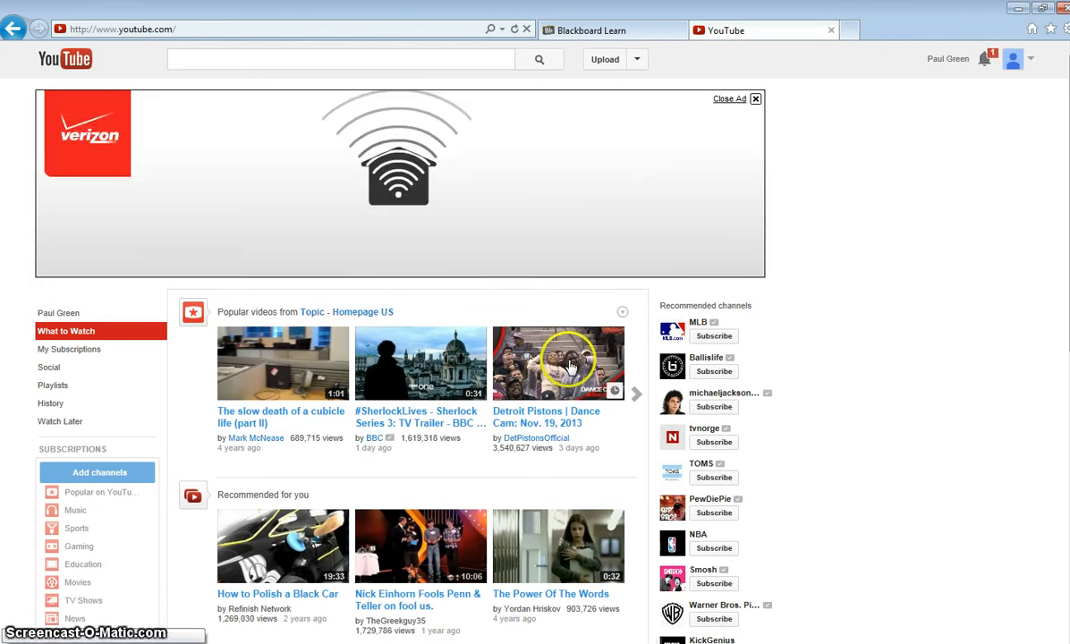
Open the "Detroit Pistons | Dance Cam: Nov. 19, 2013" video and pause its playback
left_click(533, 419)
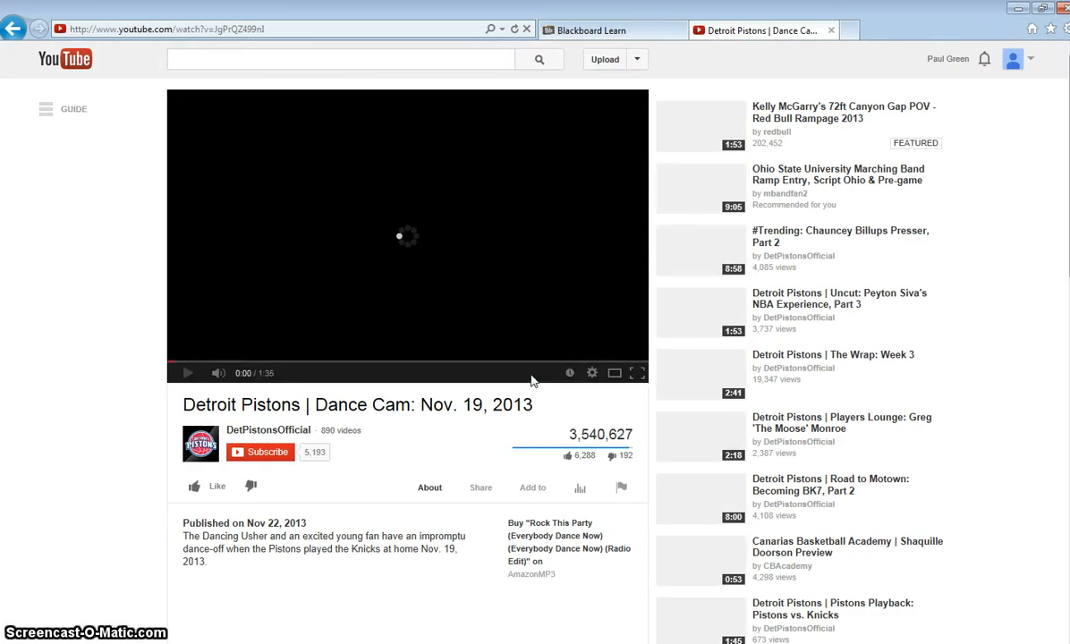
left_click(480, 376)
left_click(225, 204)
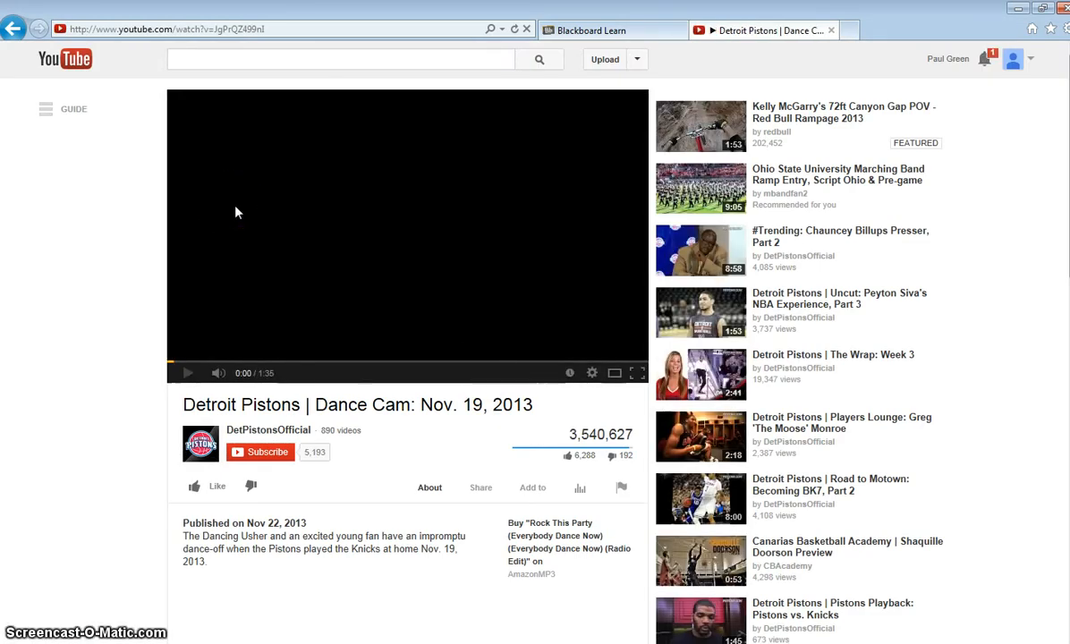
left_click(257, 239)
left_click(183, 372)
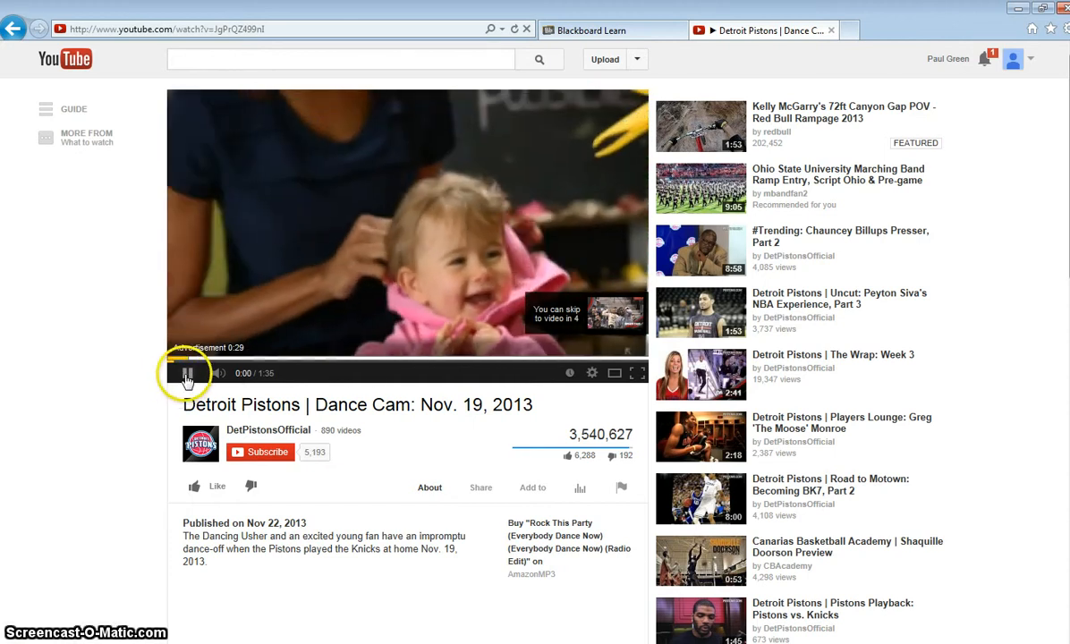
left_click(232, 110)
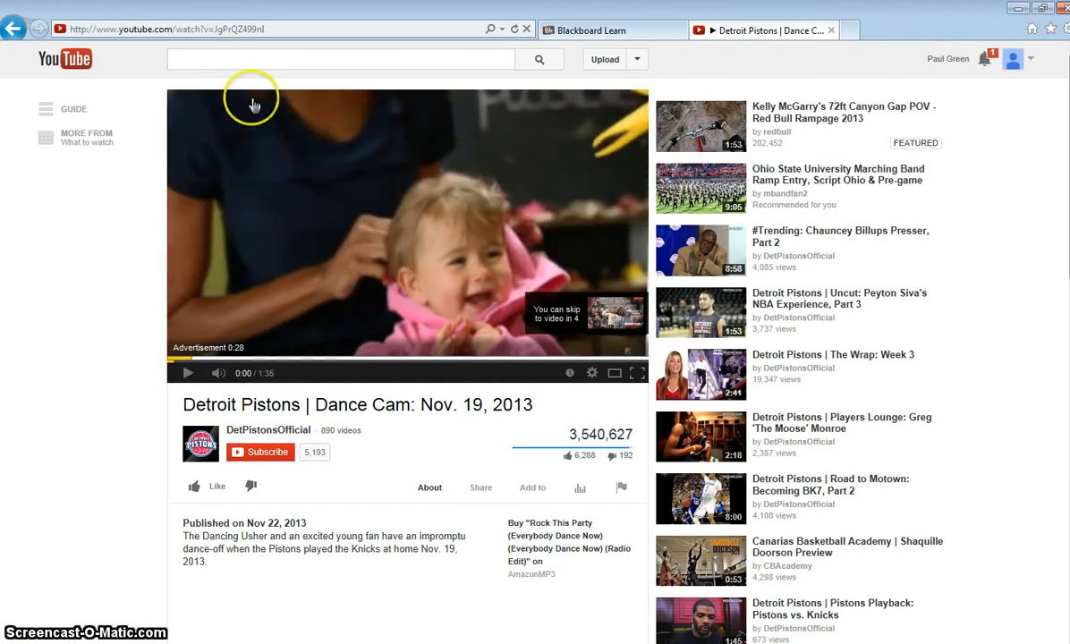
Copy the web address of the Dance Cam video page
left_click(266, 32)
right_click(266, 30)
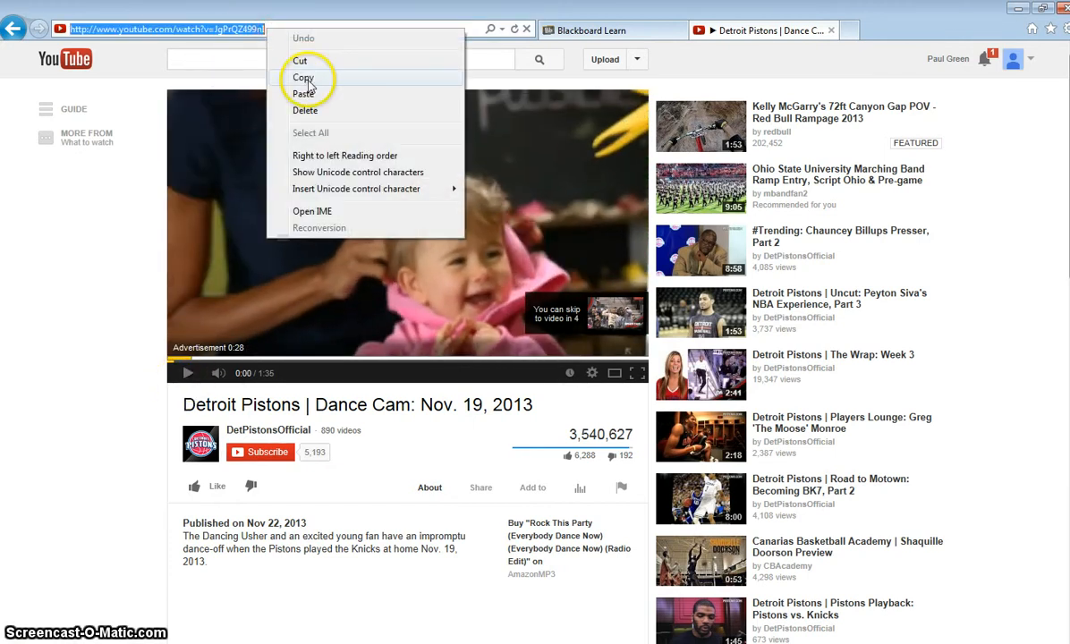
left_click(304, 78)
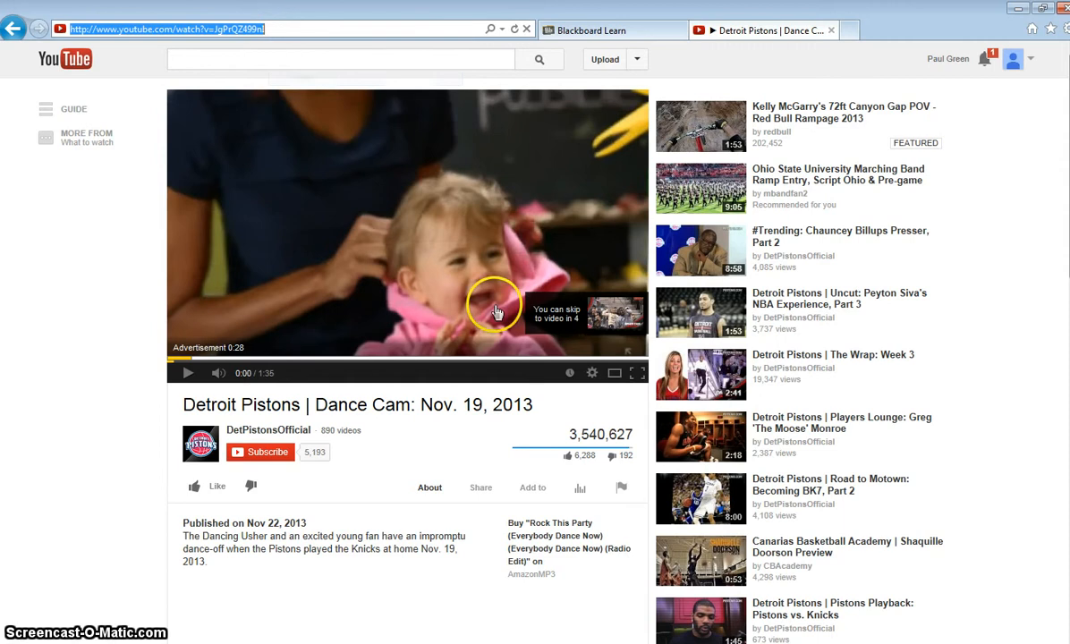
Return to the Blackboard web link form, paste the copied video address as the URL, and enter the description "Dancing"
left_click(592, 30)
left_click(375, 386)
right_click(378, 389)
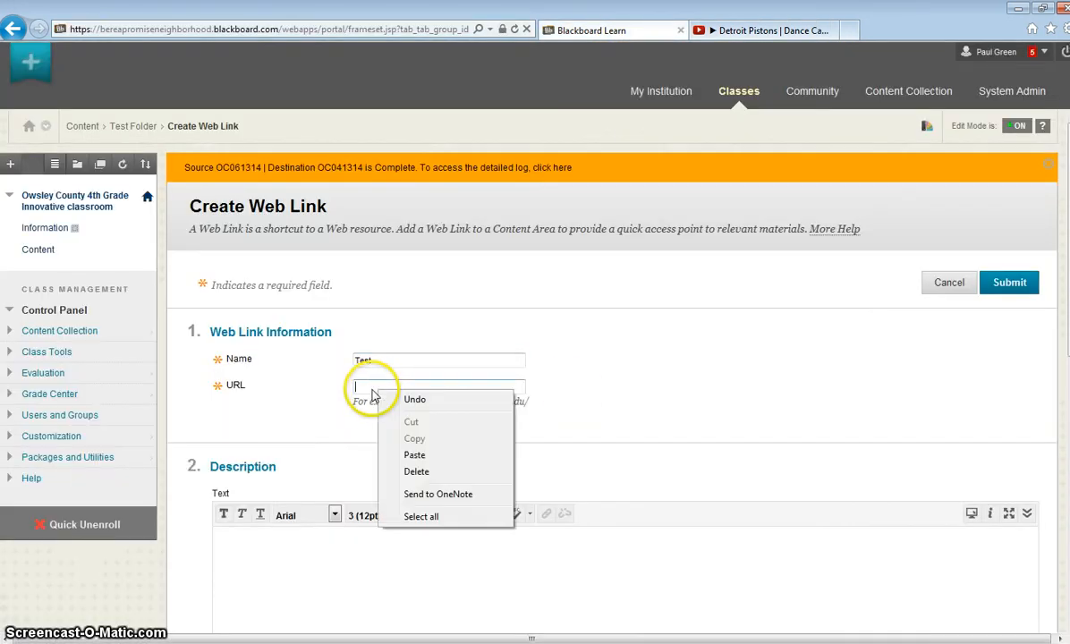
left_click(414, 455)
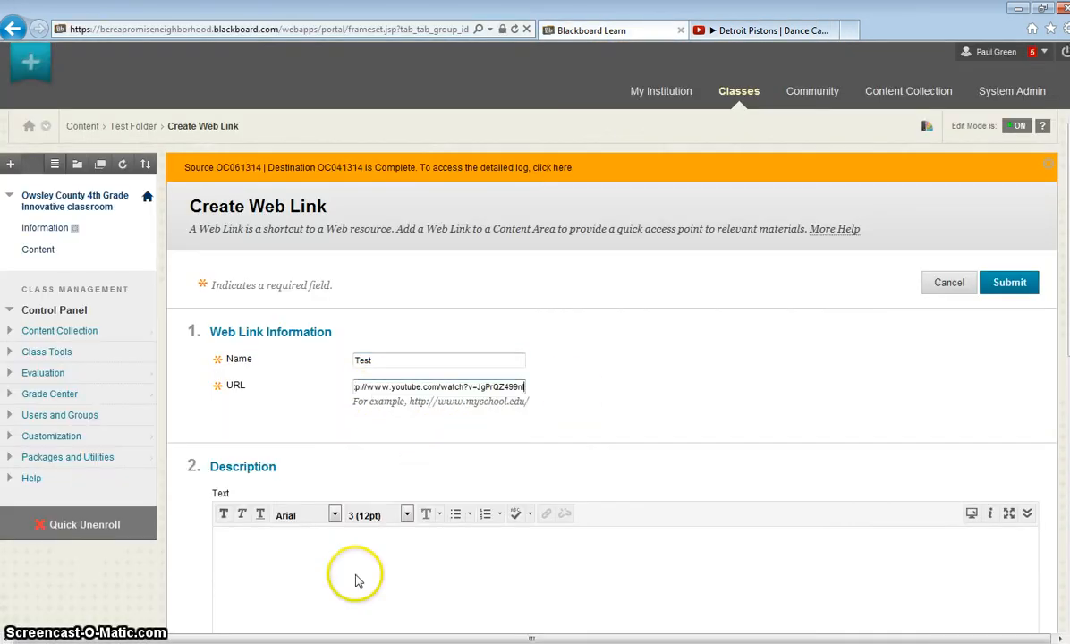
left_click(328, 566)
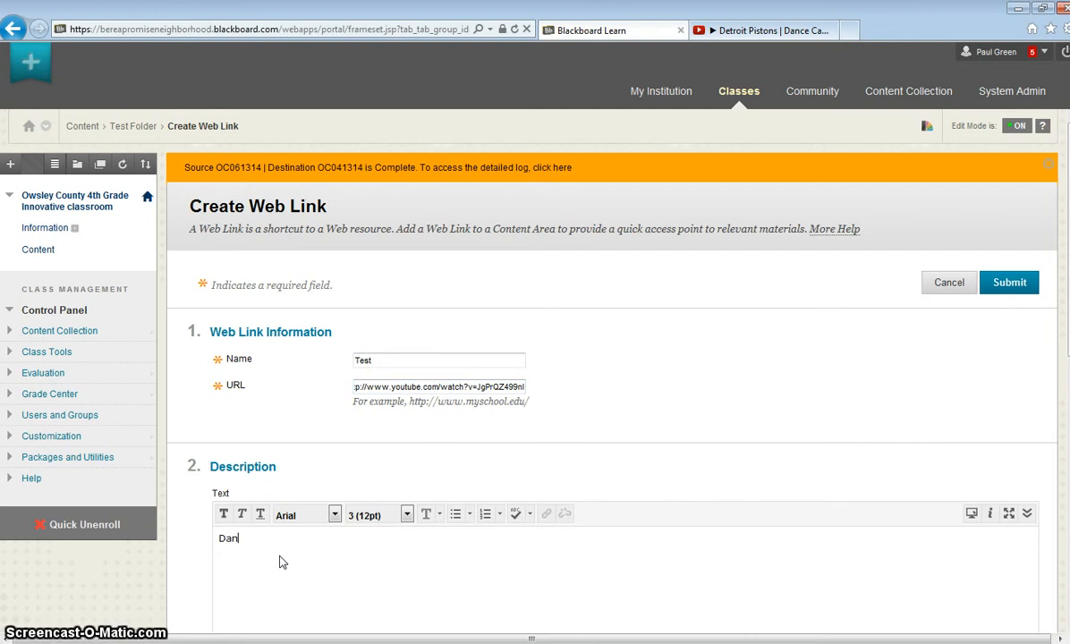
type("Dancing")
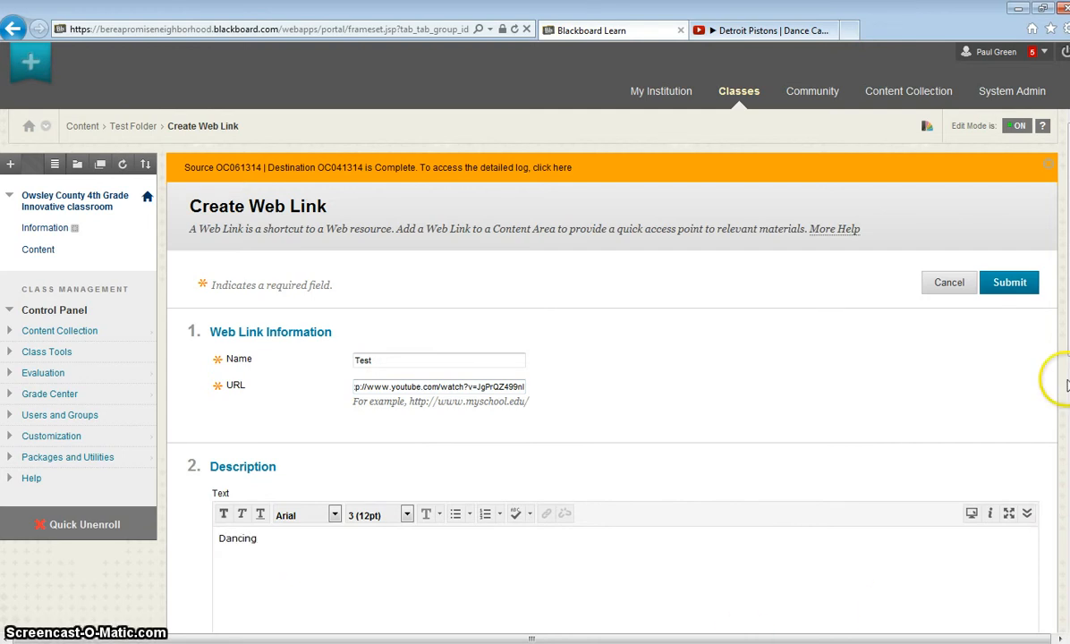
Submit the web link form, open the new Test link to check it, and pause the video
scroll(608, 358, "down", 7)
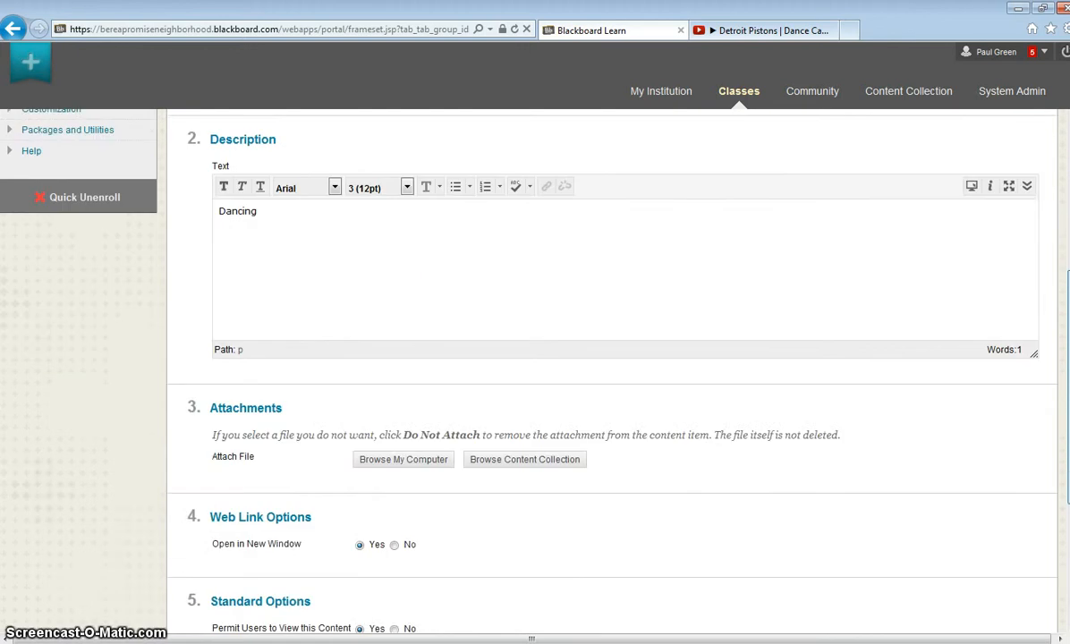
left_click(1019, 595)
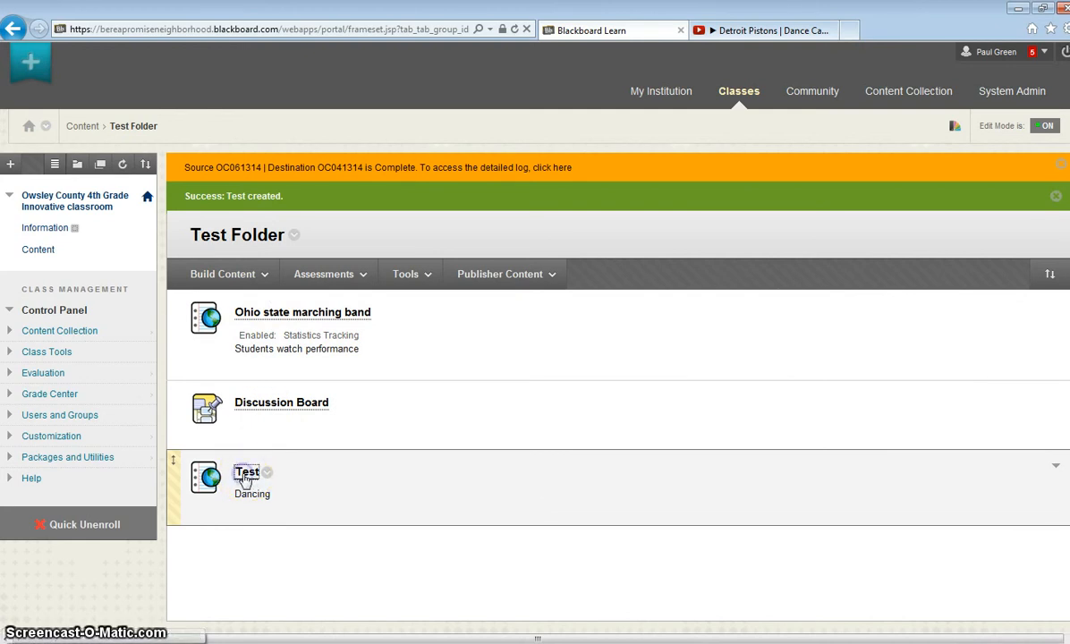
left_click(247, 473)
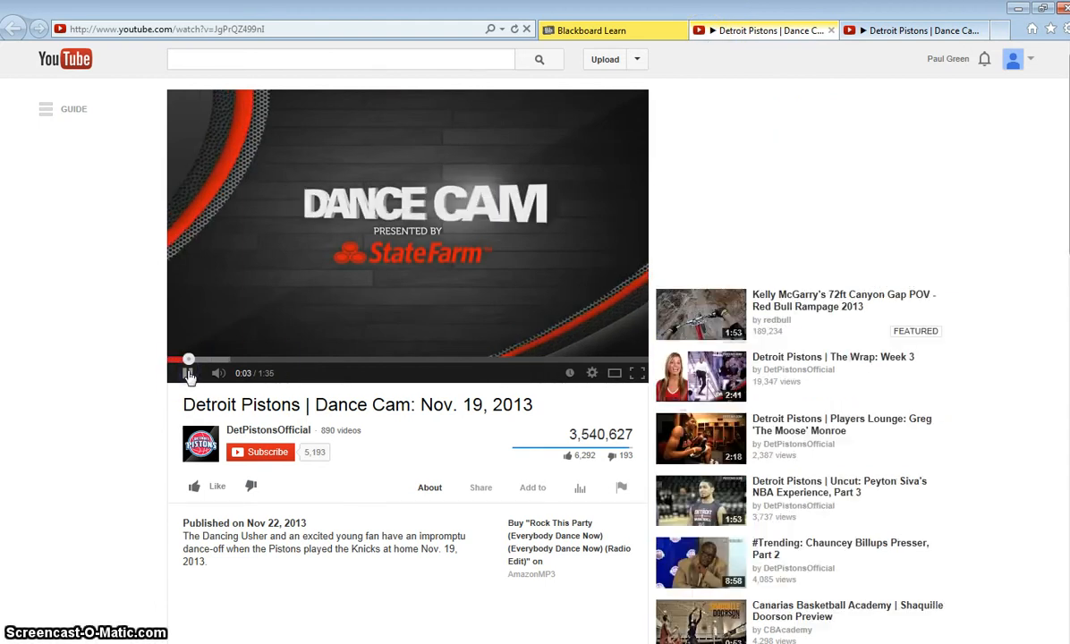
left_click(186, 373)
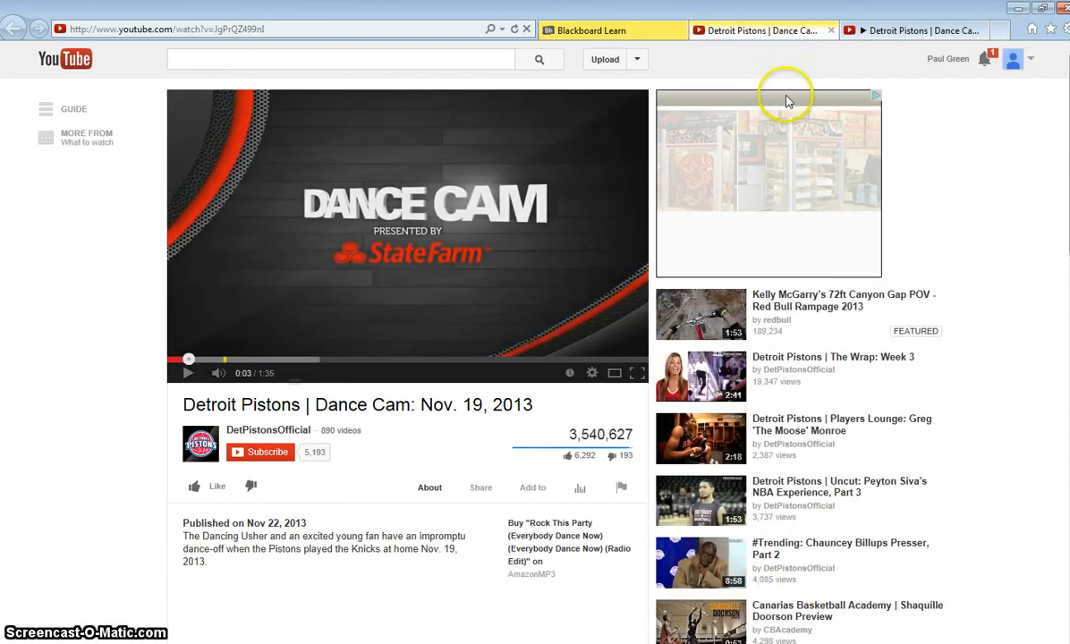
Close the Blackboard tab, reopen Blackboard Learn in a new tab, and return to the Test Folder in the 4th Grade Innovative classroom class
left_click(677, 31)
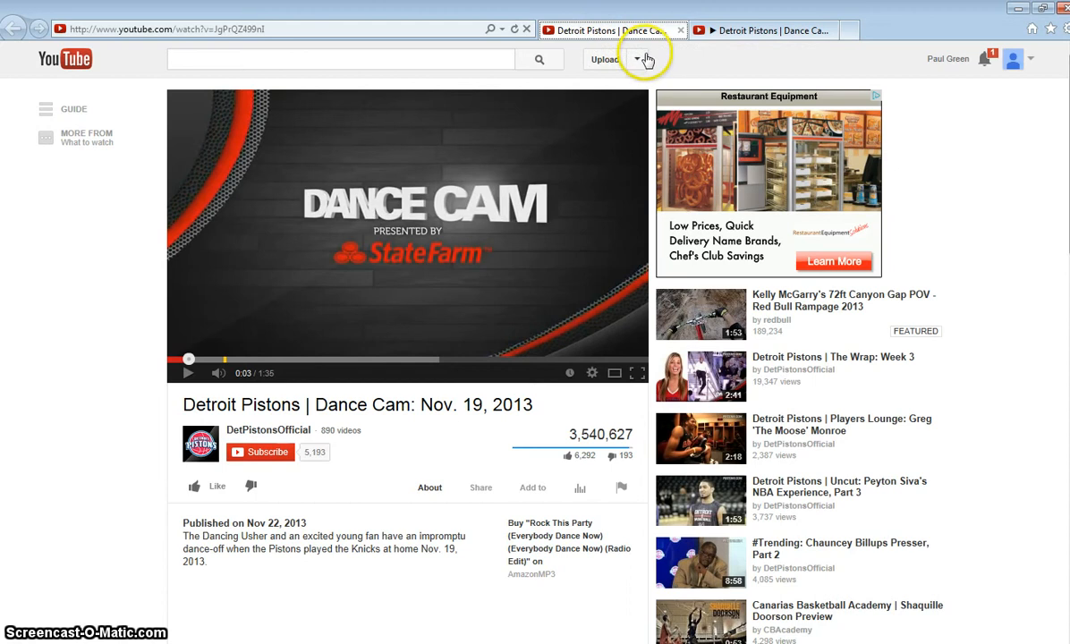
left_click(856, 31)
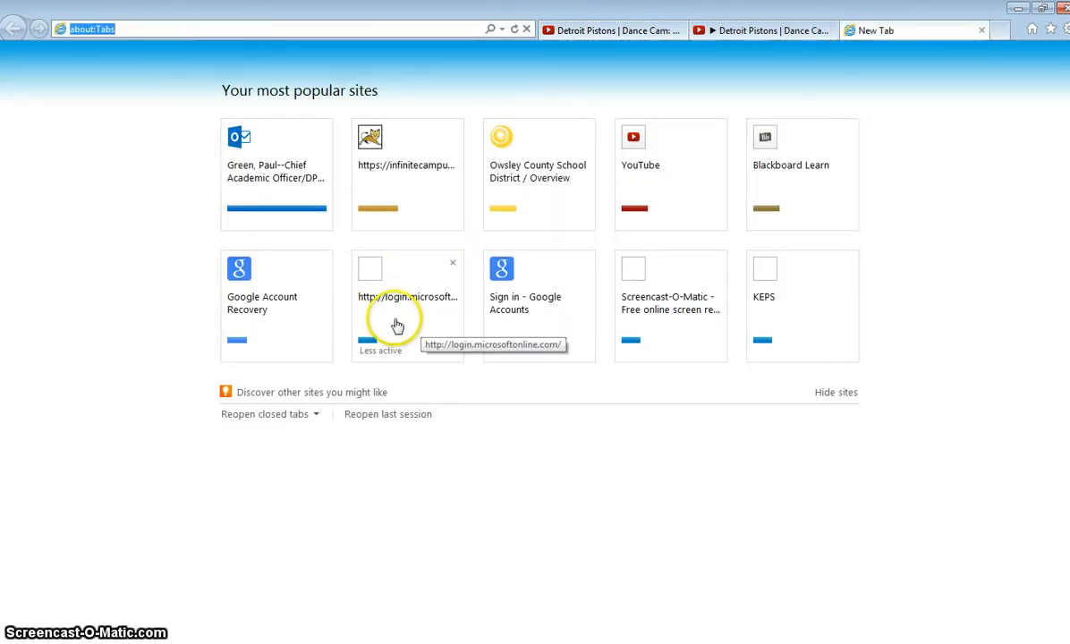
left_click(793, 159)
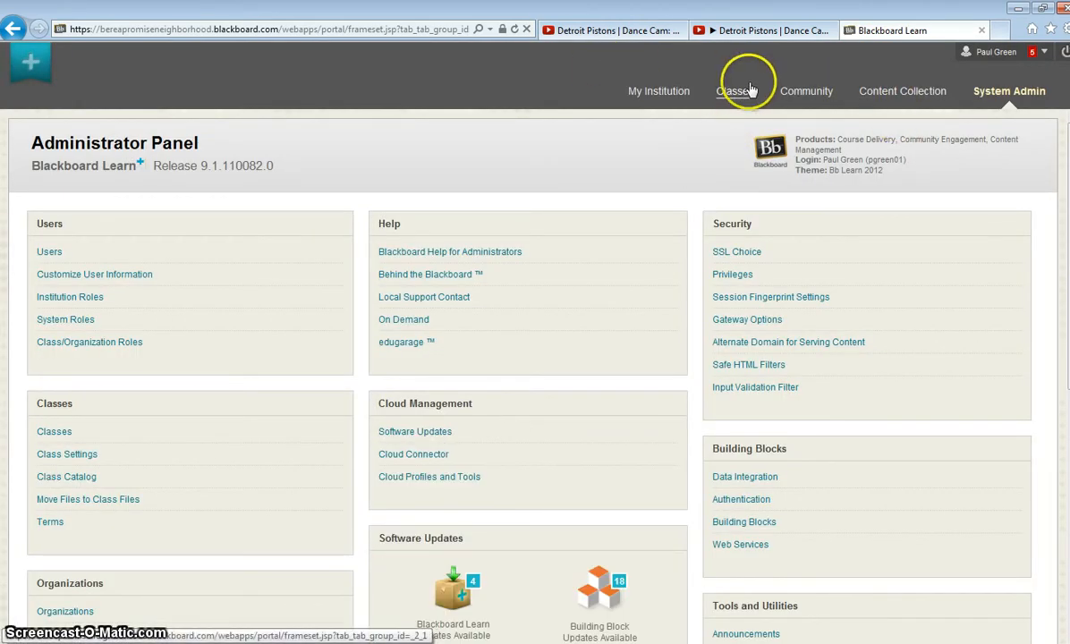
left_click(735, 89)
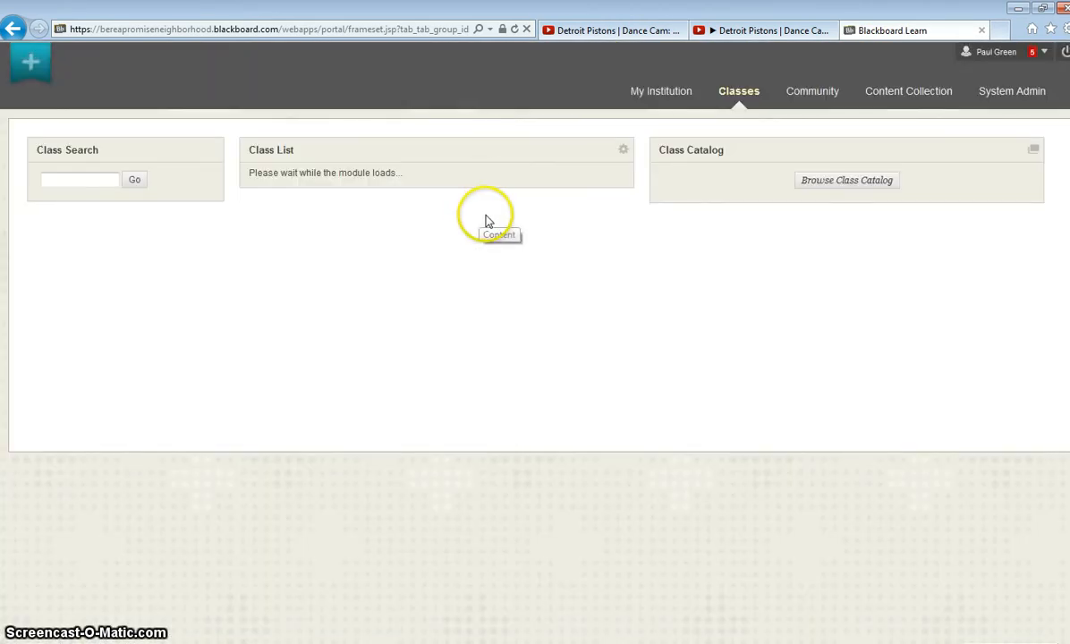
left_click(340, 277)
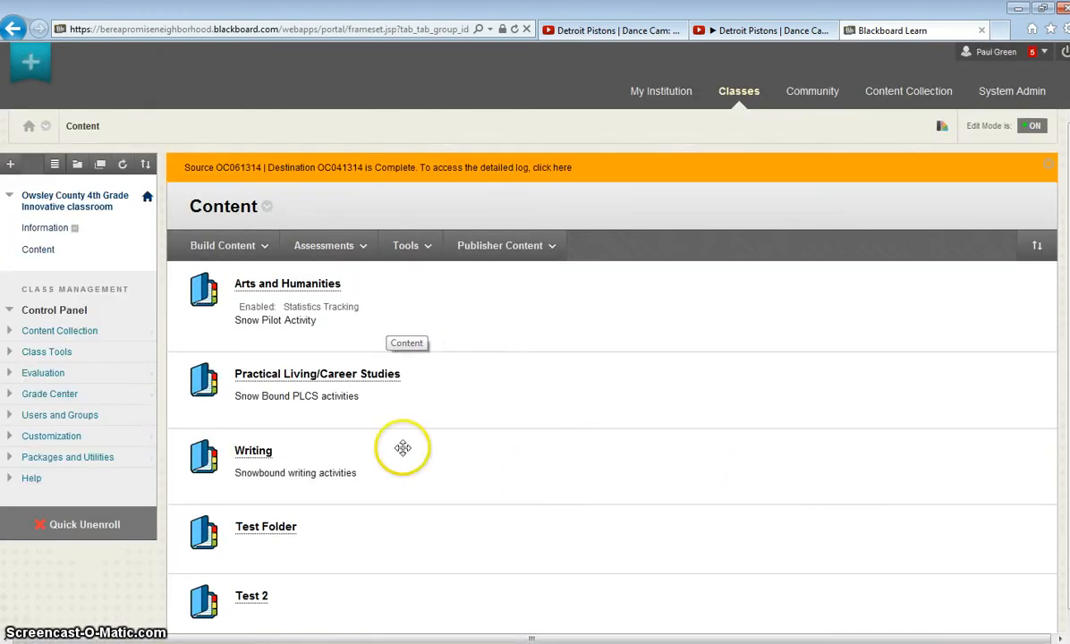
left_click(266, 527)
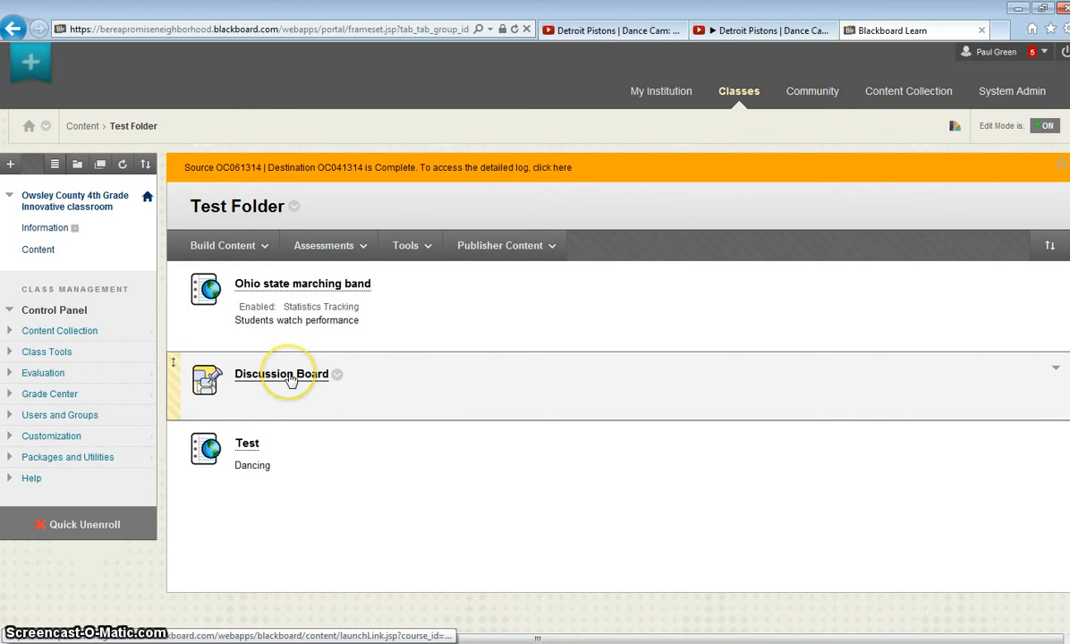
Add a discussion board link to the Test Folder that points to the Discussion Board page, and continue to its link information
left_click(419, 250)
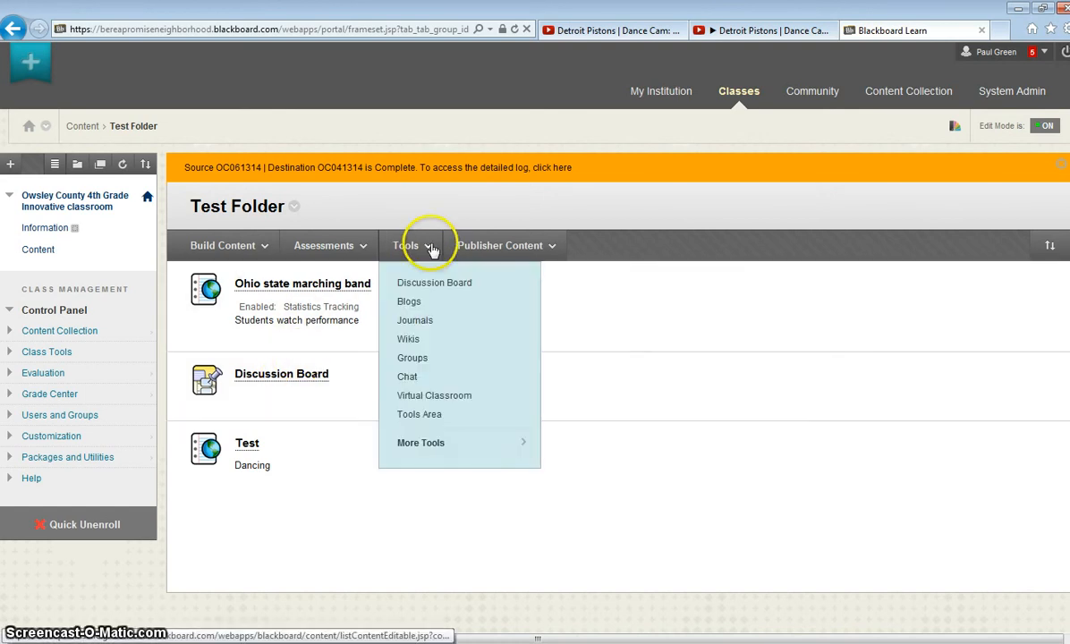
left_click(428, 285)
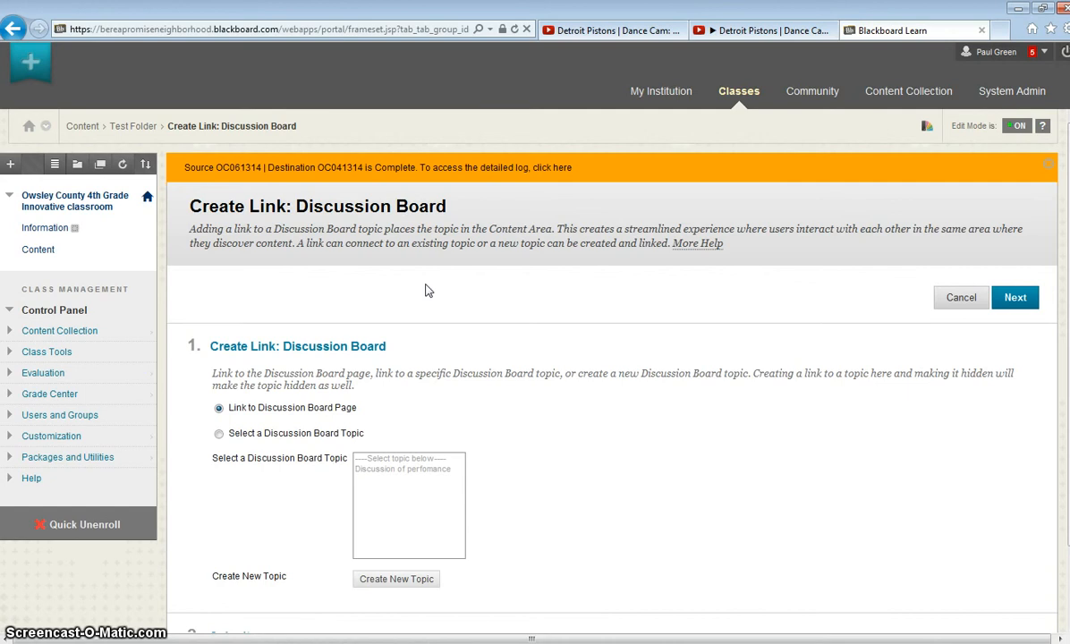
left_click(441, 301)
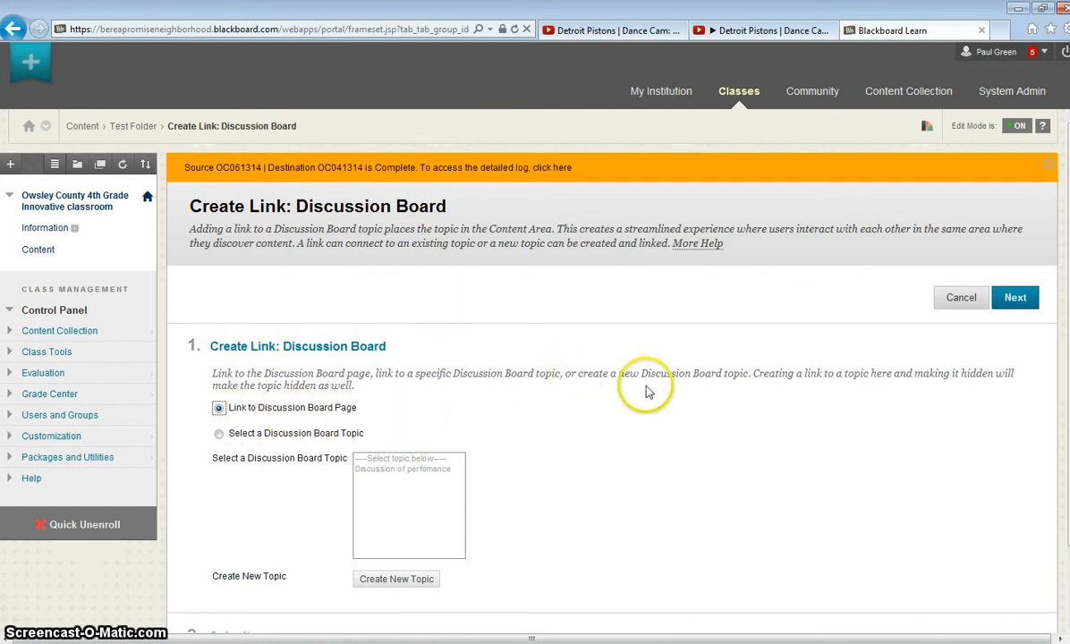
scroll(597, 359, "down", 2)
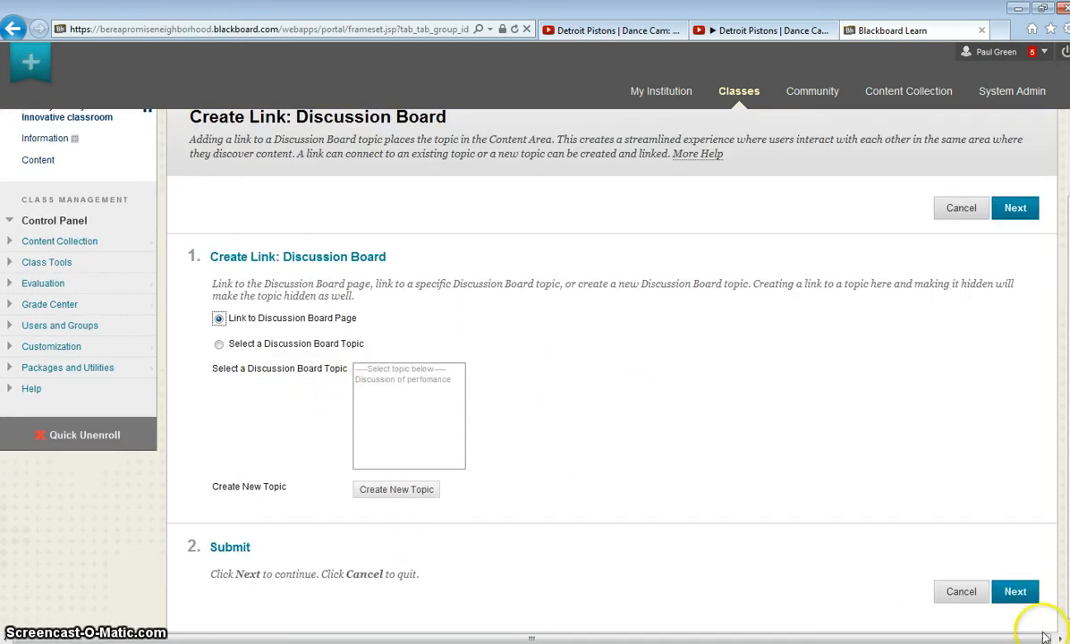
left_click(1014, 595)
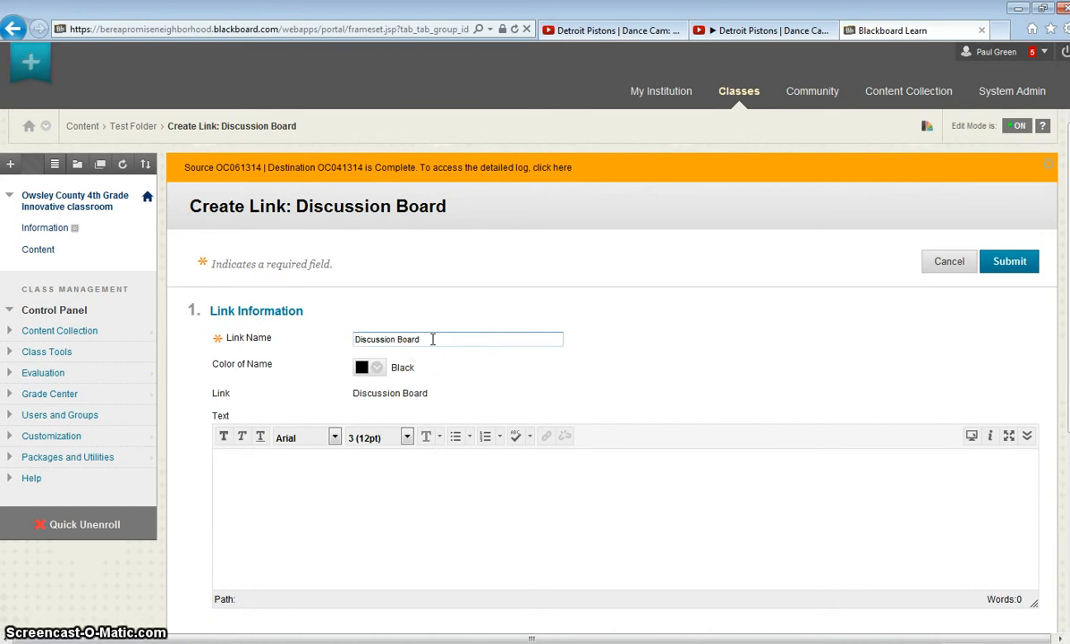
Replace the discussion link's name with "Who won the dance off?"
left_click(432, 339)
key("BackSpace")
key("BackSpace")
key("BackSpace")
key("BackSpace")
key("BackSpace")
key("BackSpace")
key("BackSpace")
key("BackSpace")
key("BackSpace")
key("BackSpace")
key("BackSpace")
key("BackSpace")
key("BackSpace")
key("BackSpace")
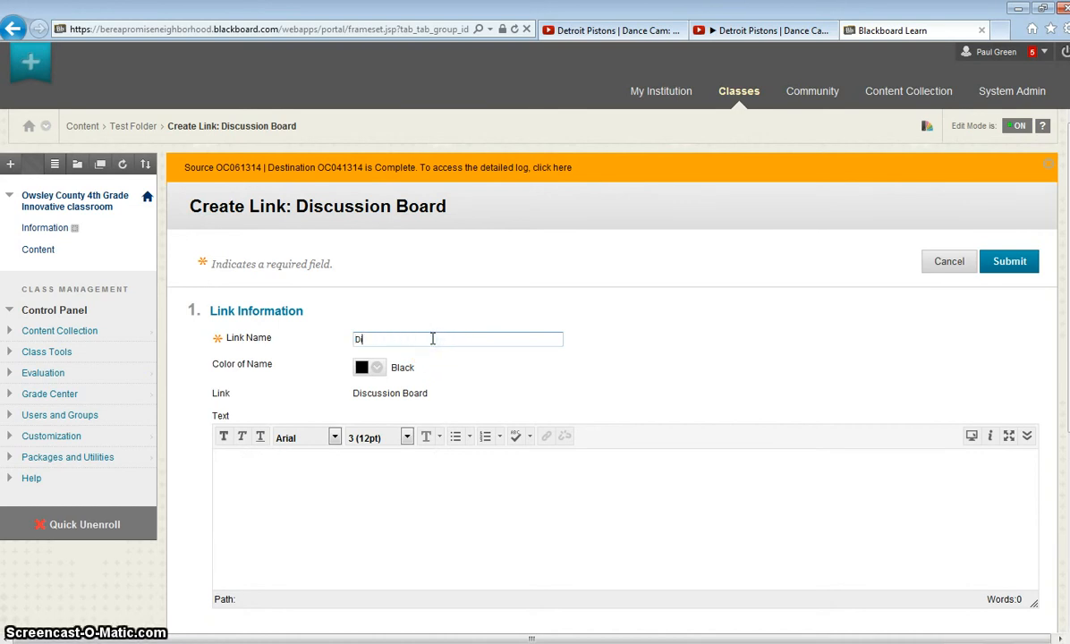
type("etr")
type("won the dan")
type("ce off?")
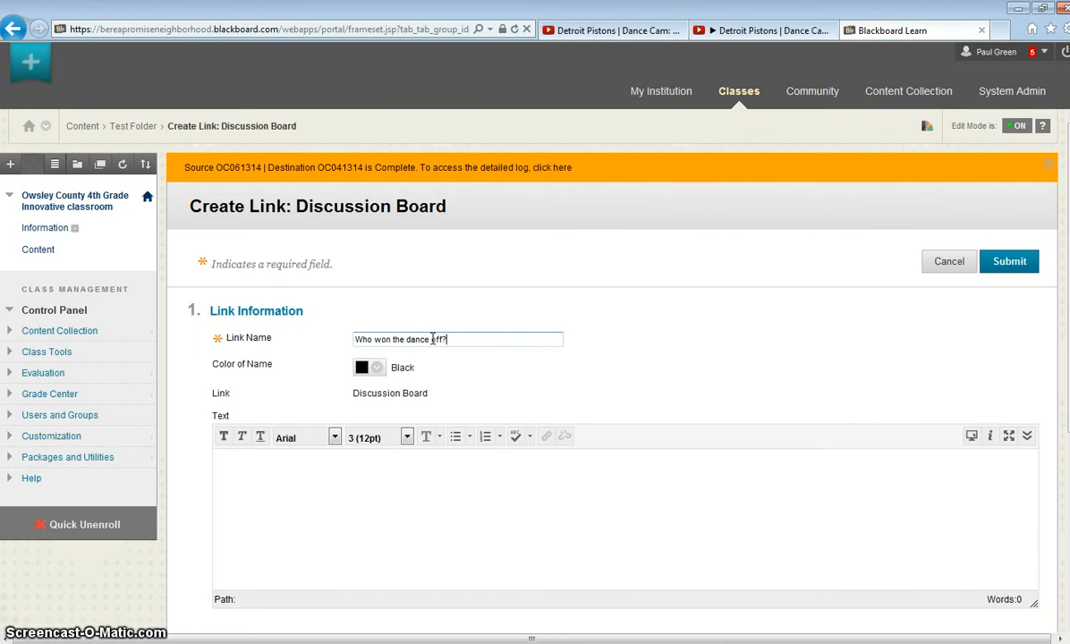
Enter "Describe your favorite dance move." as the discussion link's text and submit the link
left_click(275, 490)
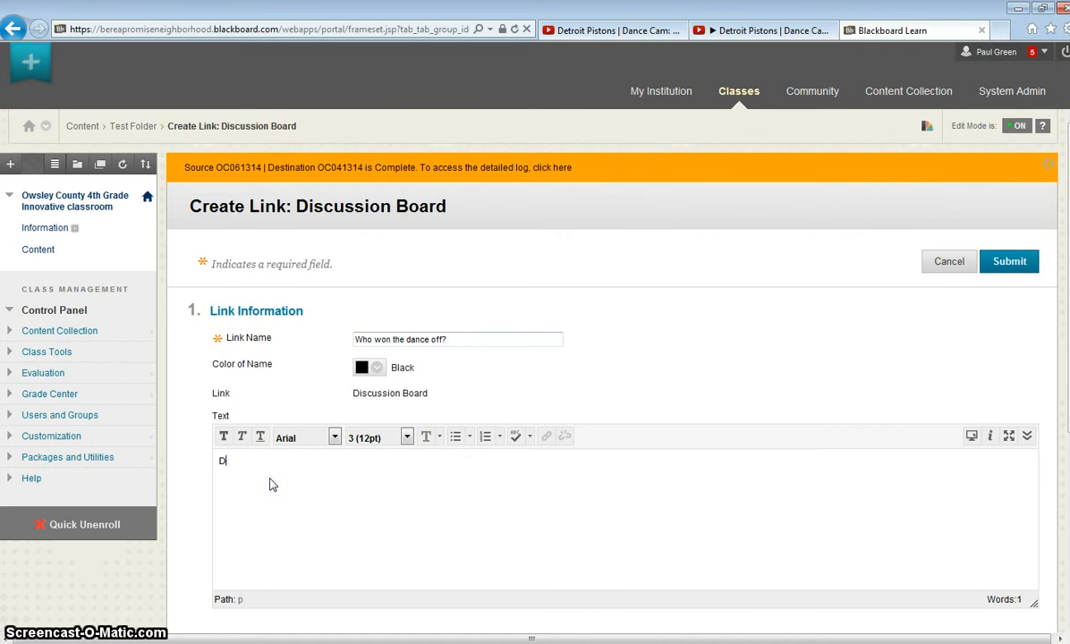
type("Descr")
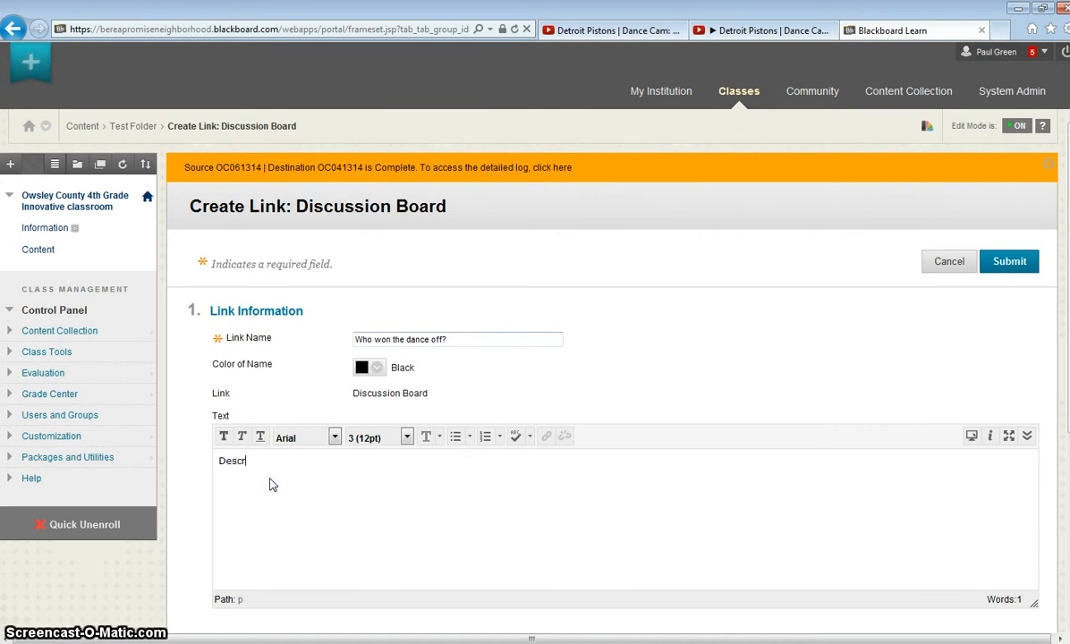
type("ibe your ")
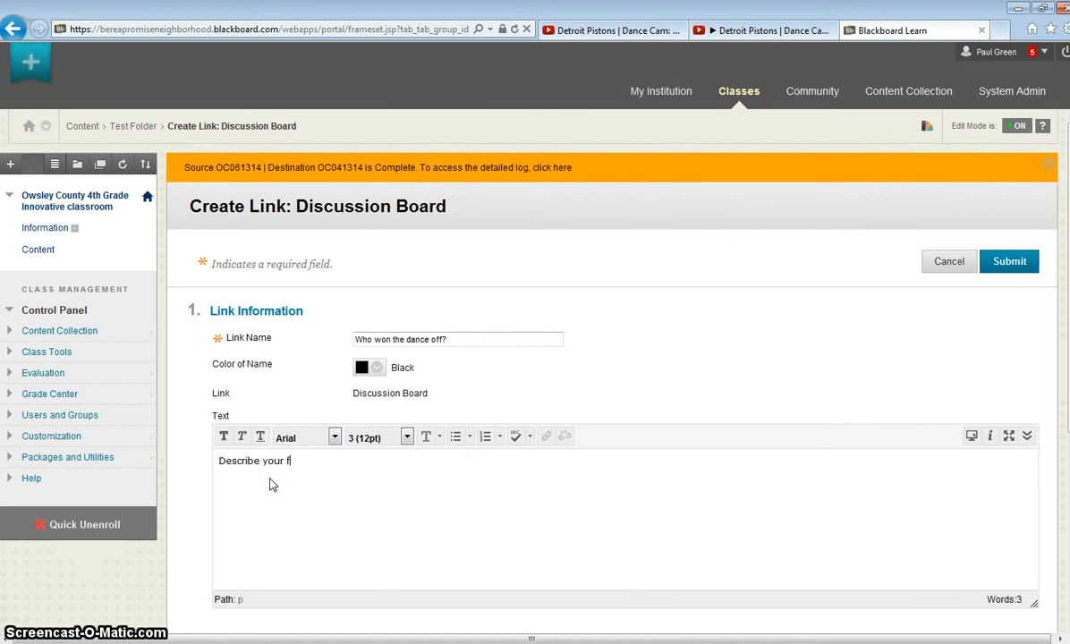
type("fa")
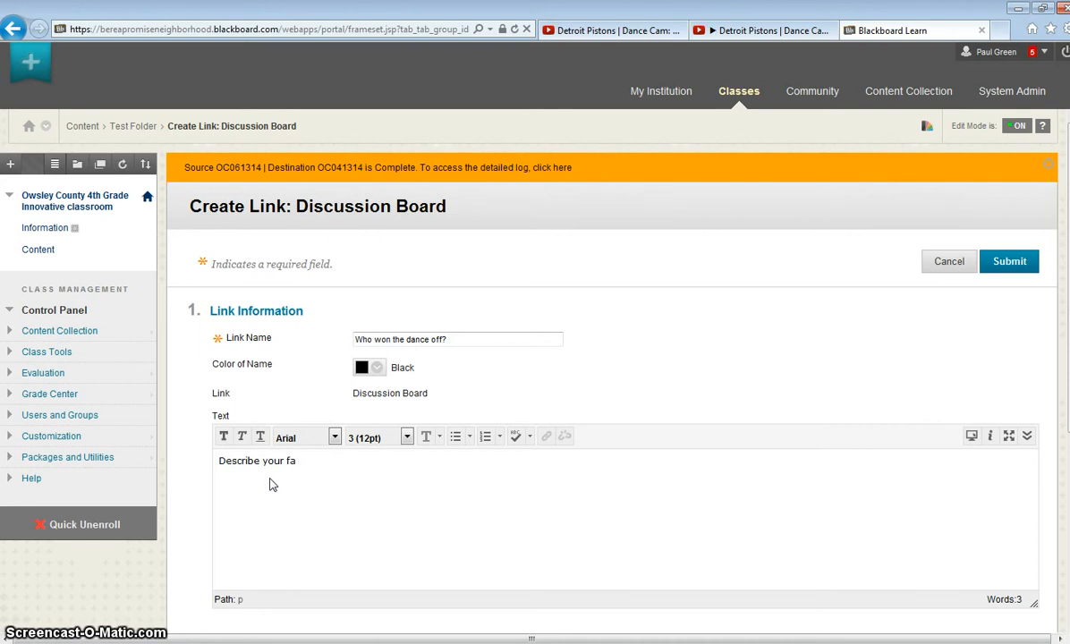
type("f")
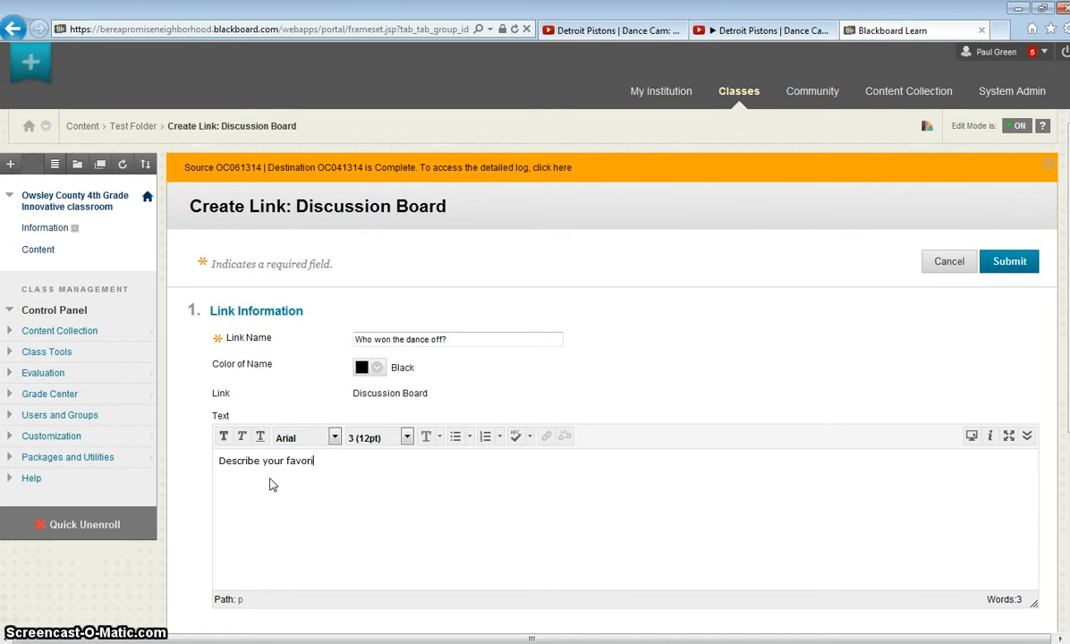
type("move.")
scroll(358, 486, "down", 3)
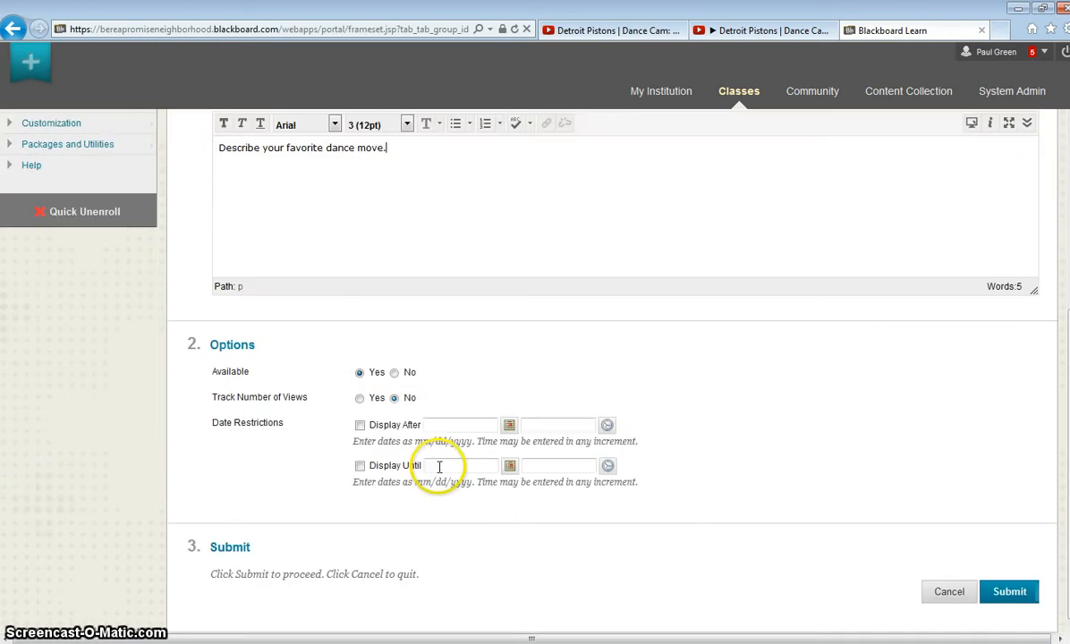
left_click(1005, 594)
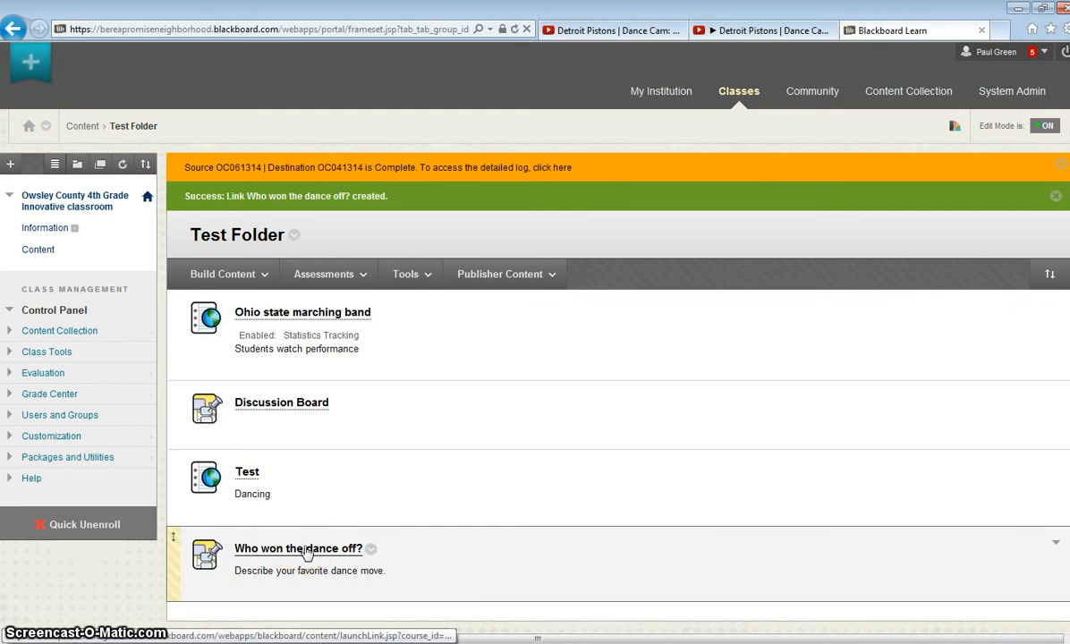
Open the existing Discussion Board link in the Test Folder and start a new thread in the "Discussion of perfomance" topic
left_click(283, 403)
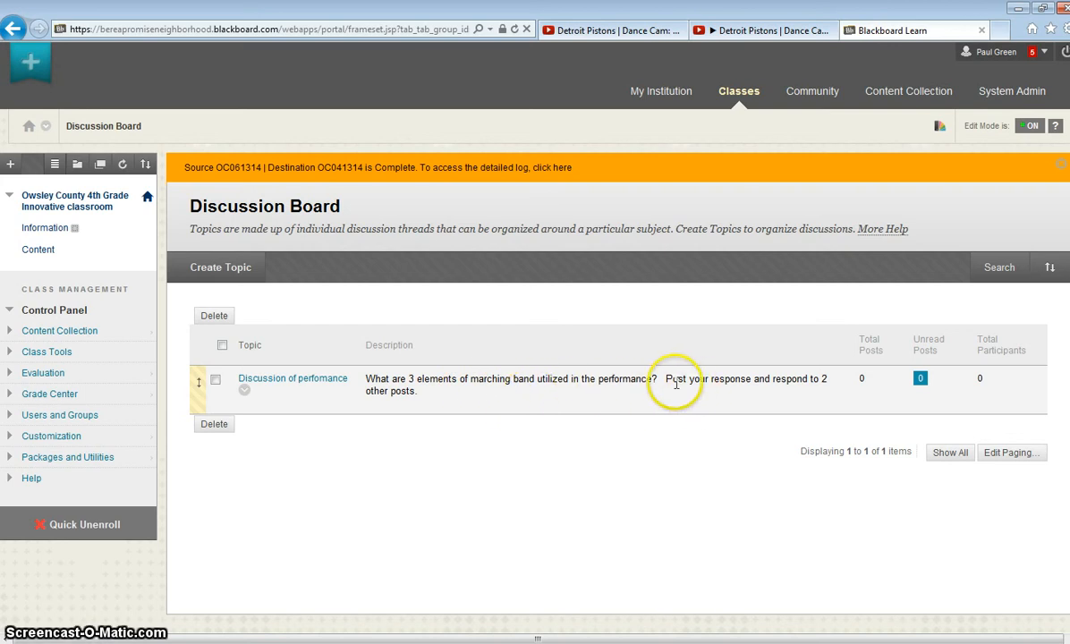
left_click(295, 381)
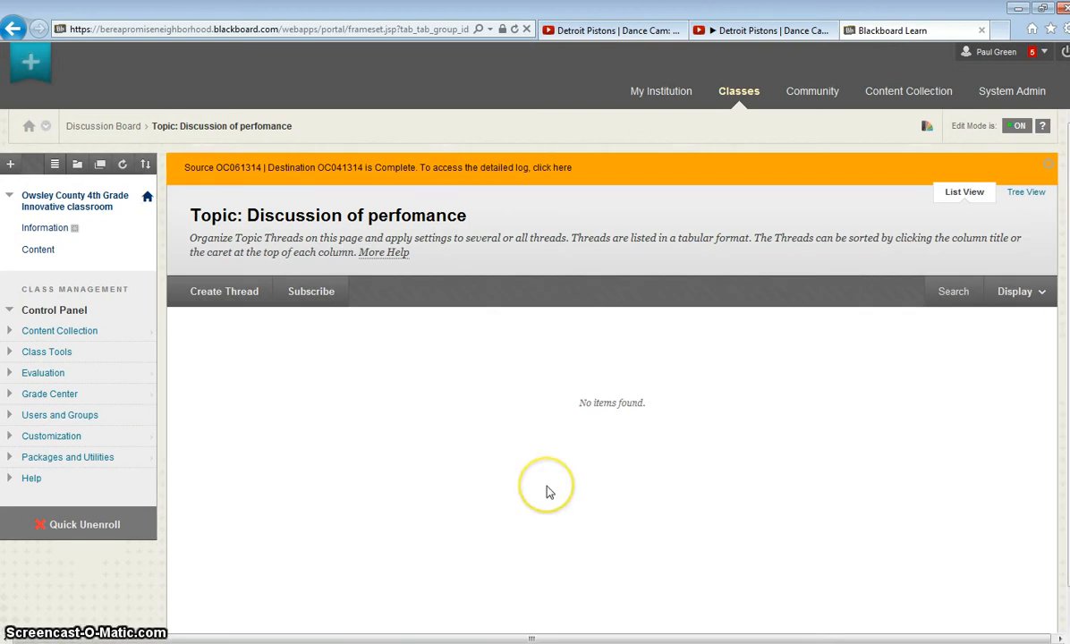
left_click(231, 295)
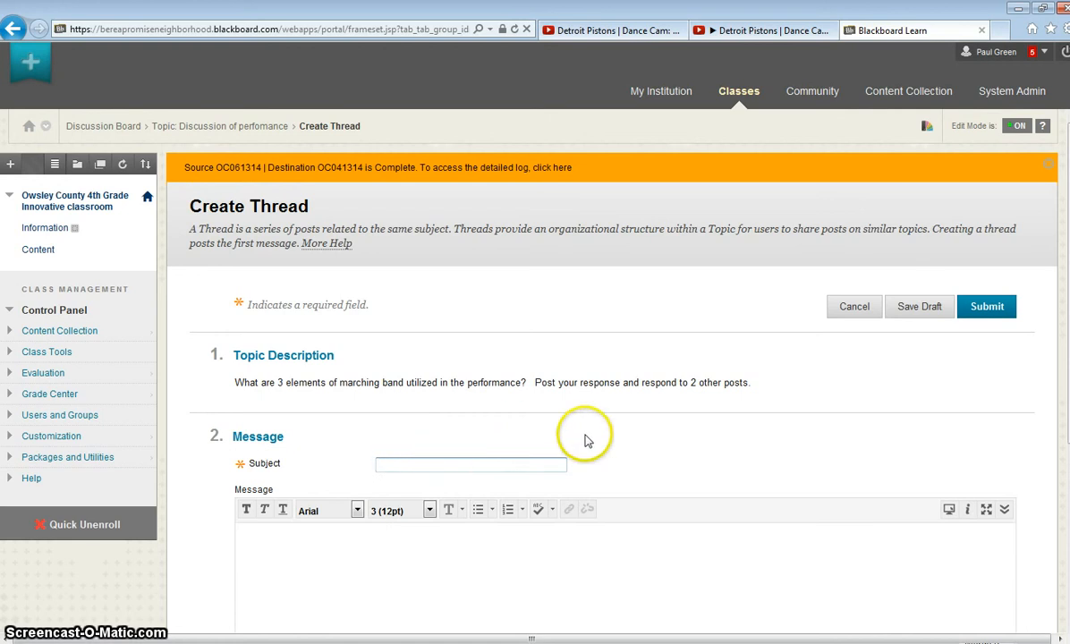
Post the thread with the subject "Marching band" and the message "I liked when the band played Lion King."
scroll(585, 440, "down", 3)
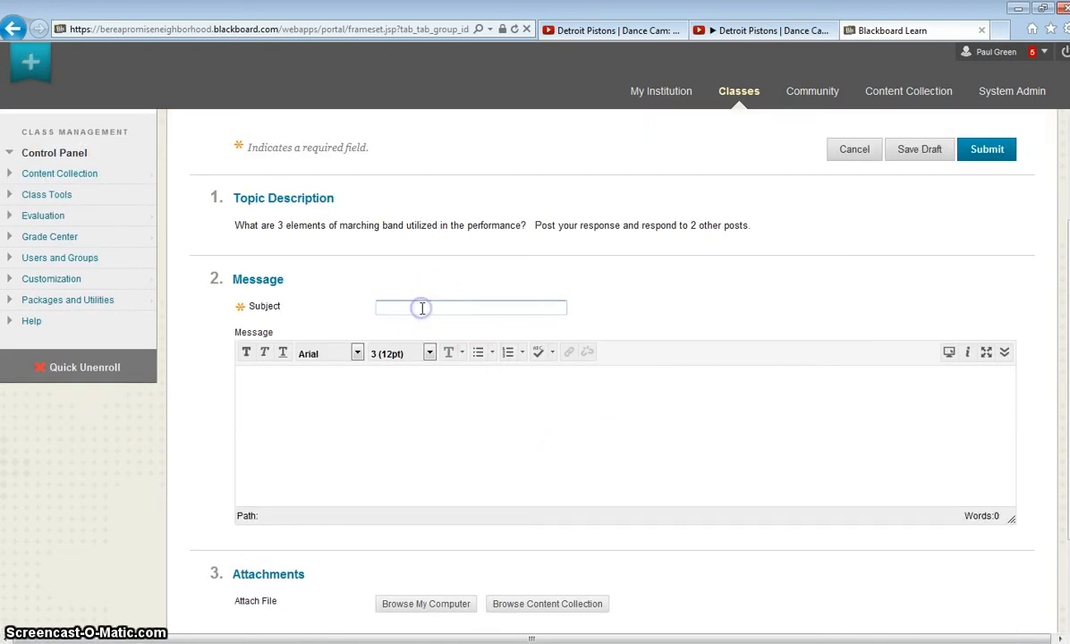
left_click(421, 307)
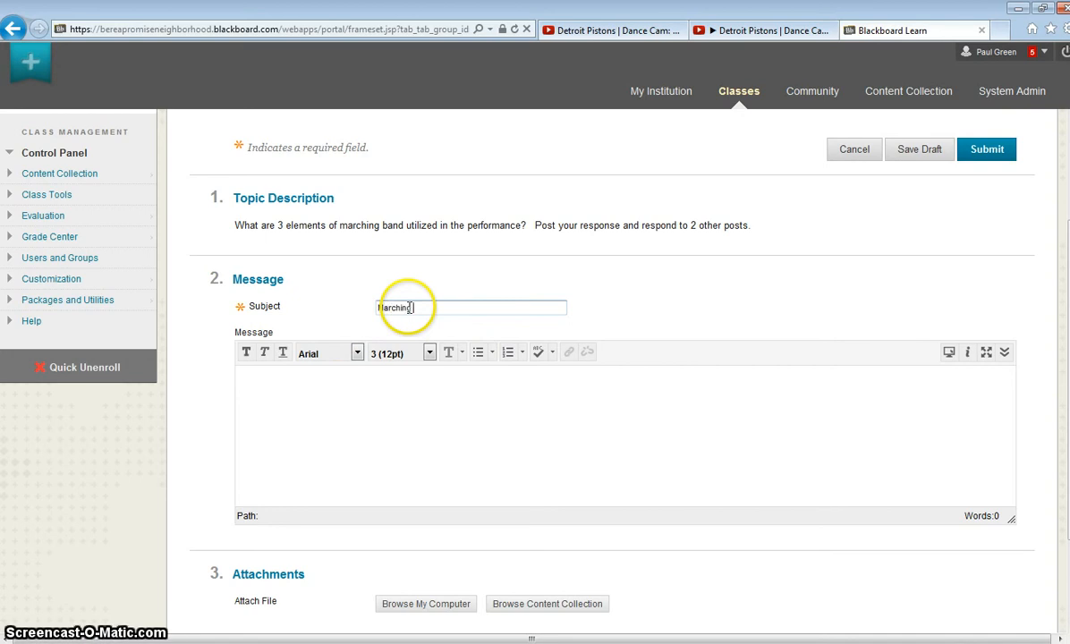
left_click(286, 389)
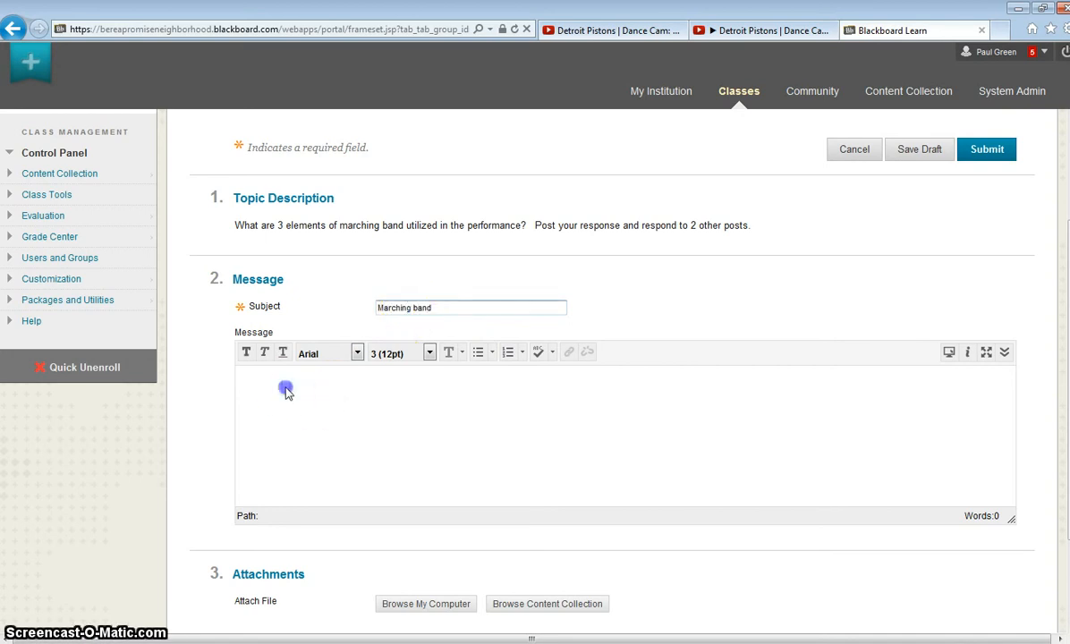
type("1 liked when")
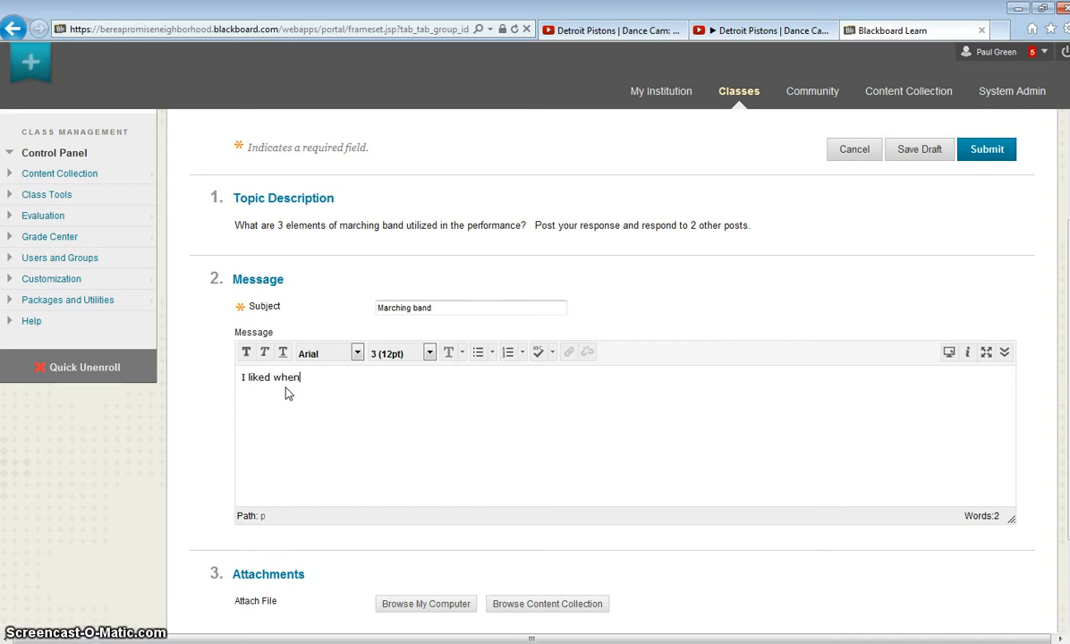
type(" the band")
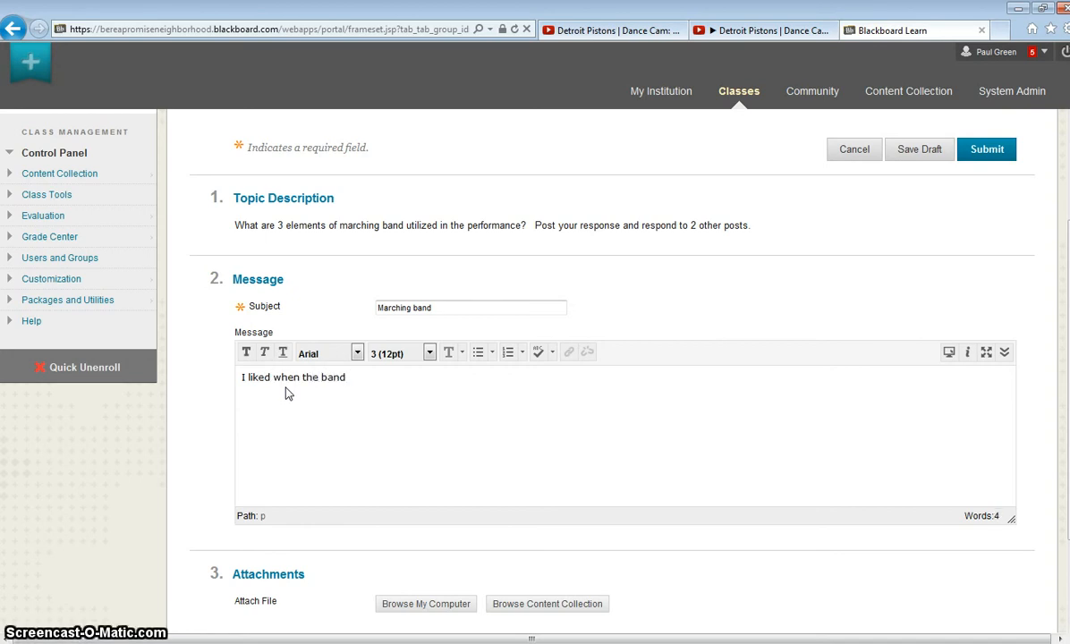
type(" played L")
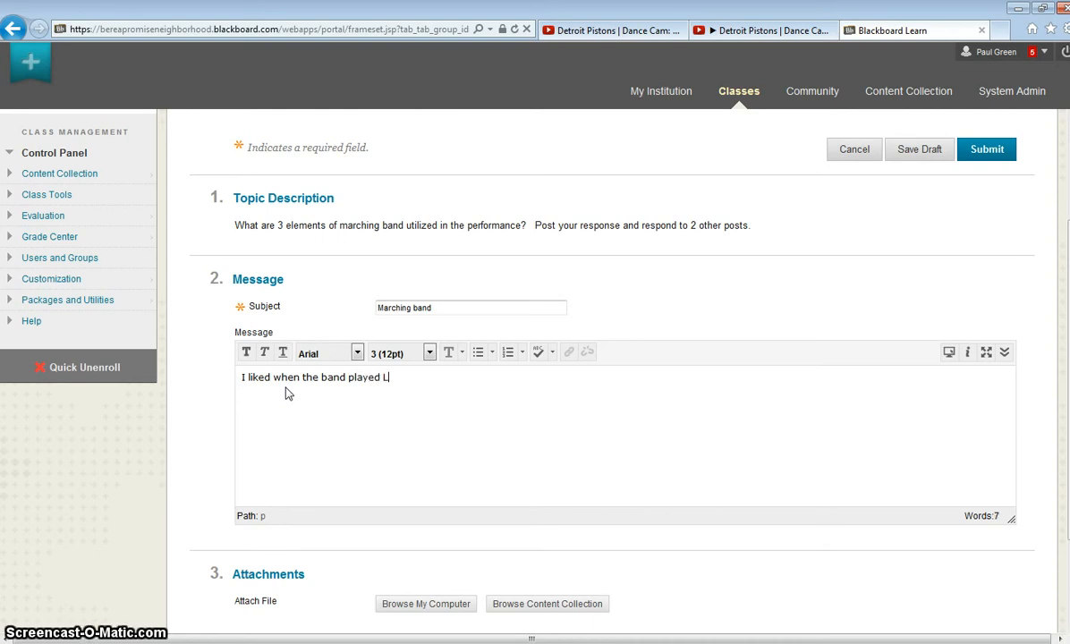
type("ion King.")
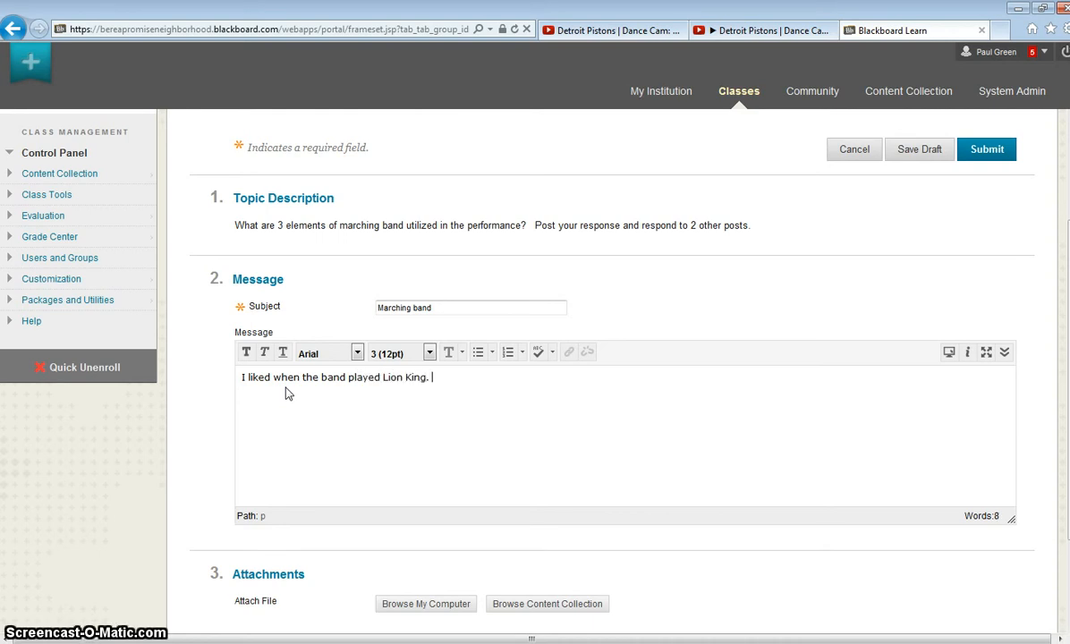
scroll(358, 393, "down", 3)
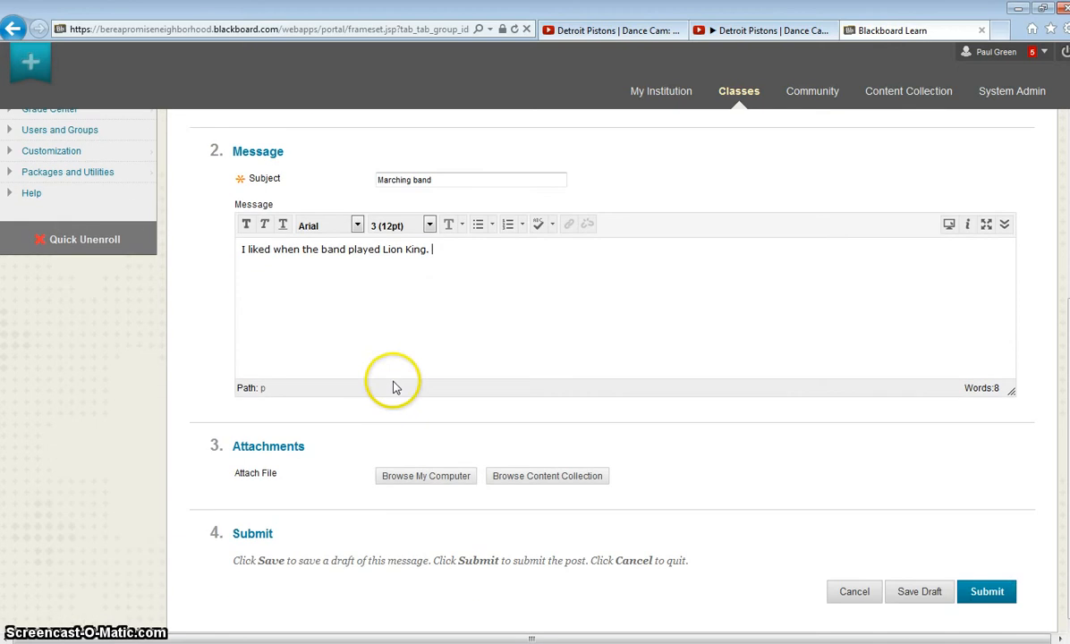
left_click(987, 592)
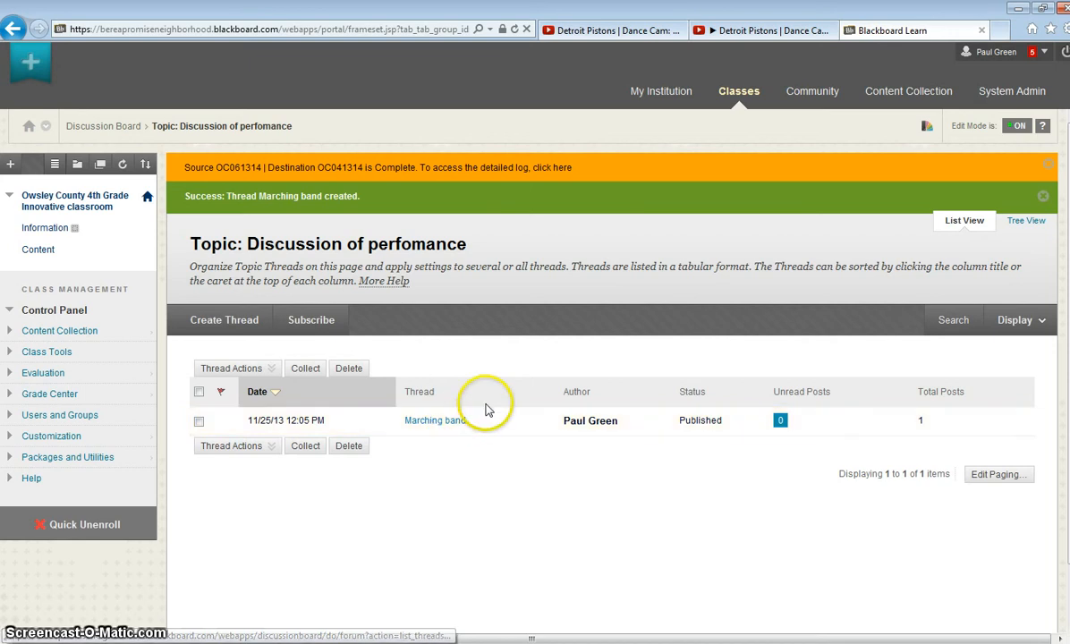
Return to the class's main Content page, add a wiki link there and start creating a new wiki for it
left_click(92, 200)
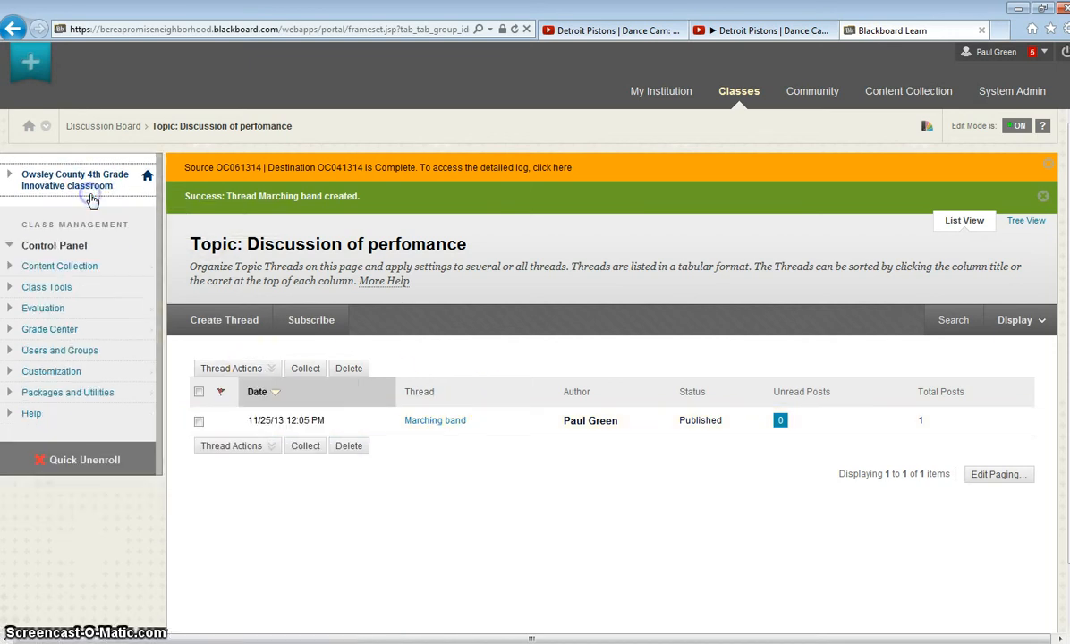
left_click(148, 179)
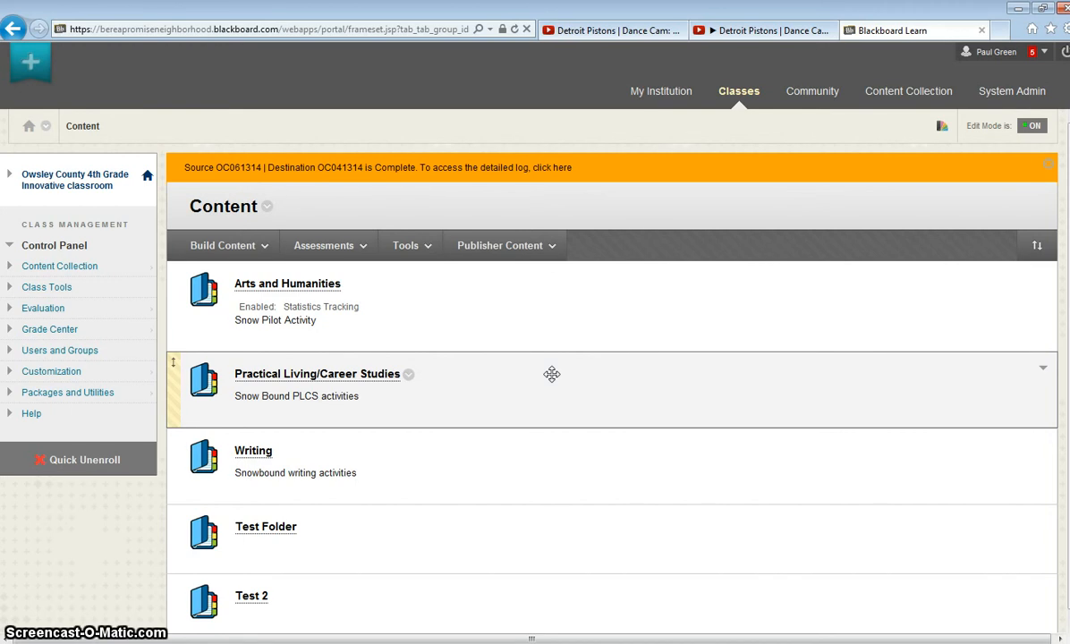
left_click(422, 246)
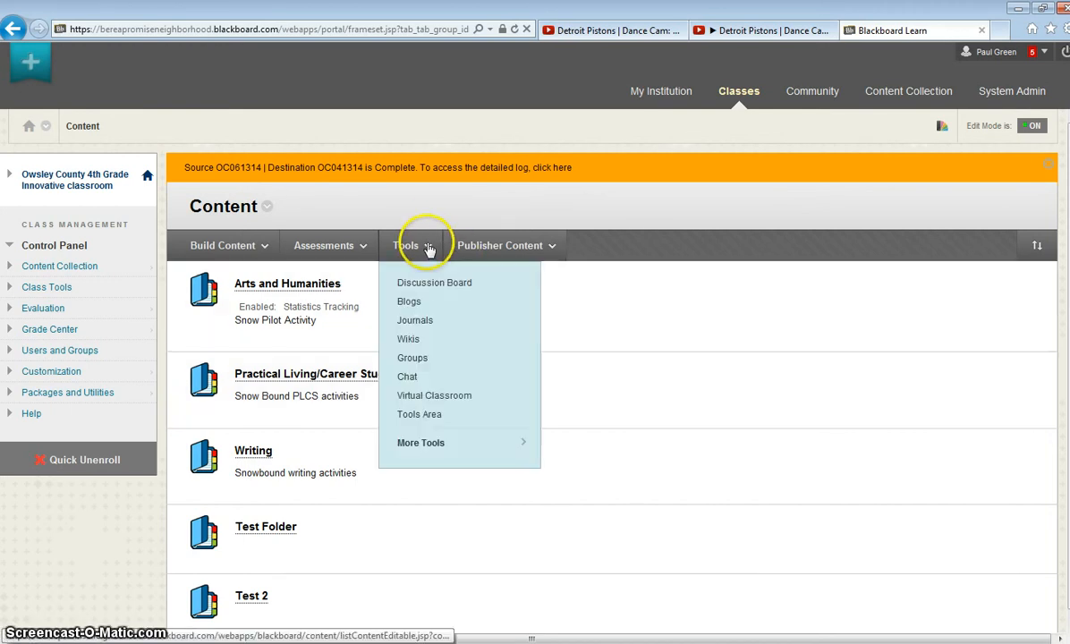
left_click(408, 339)
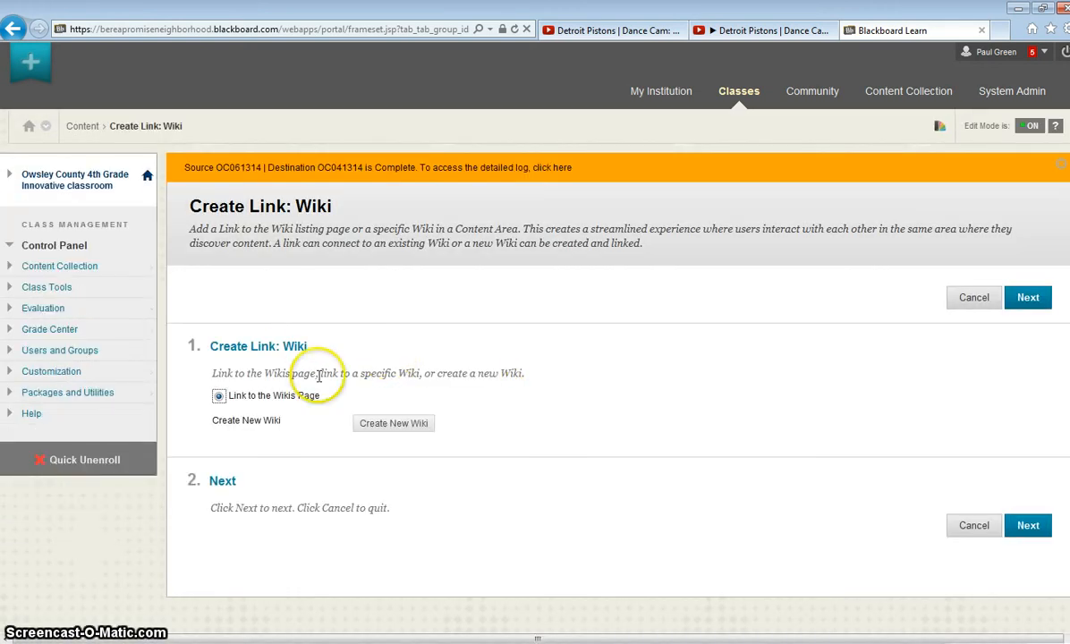
left_click(386, 430)
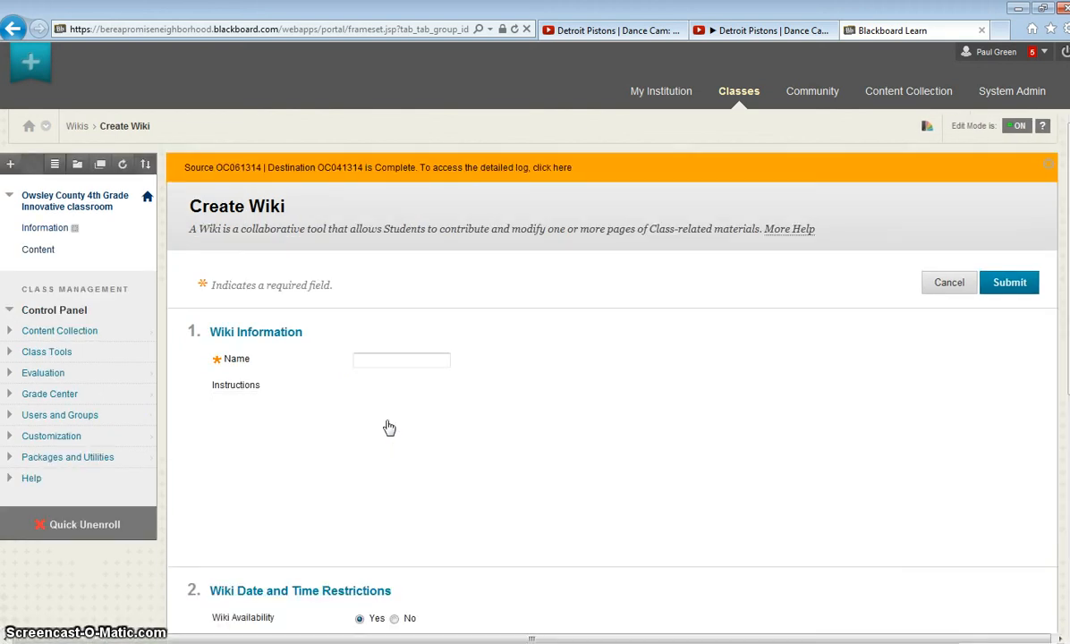
Name the new wiki "Write a story" and submit it with the default availability, participation and grading settings
left_click(385, 363)
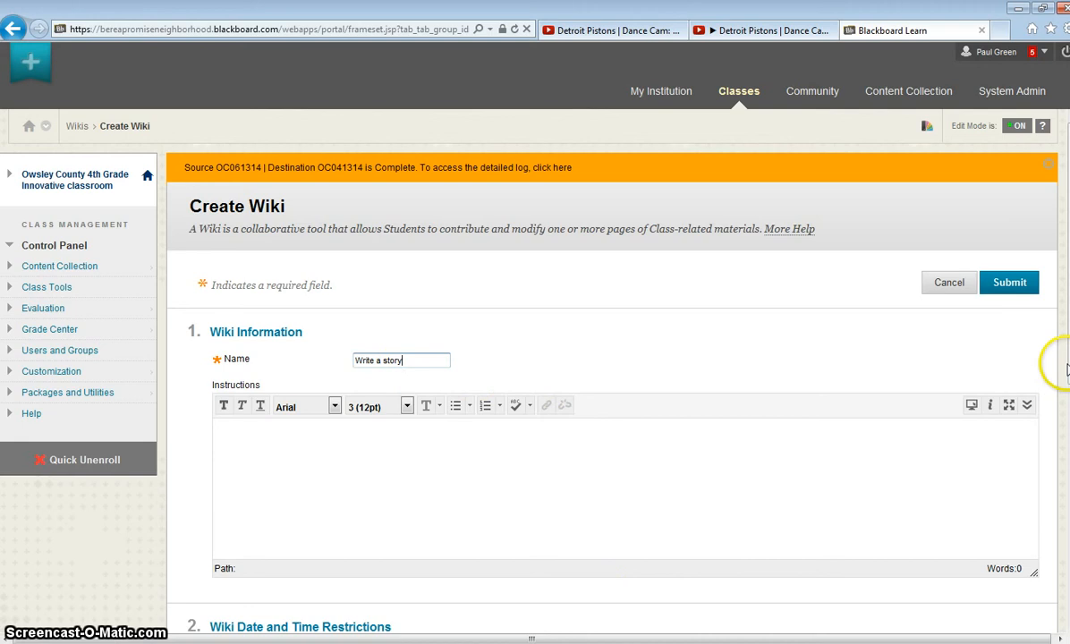
left_click_drag(1066, 365, 1065, 582)
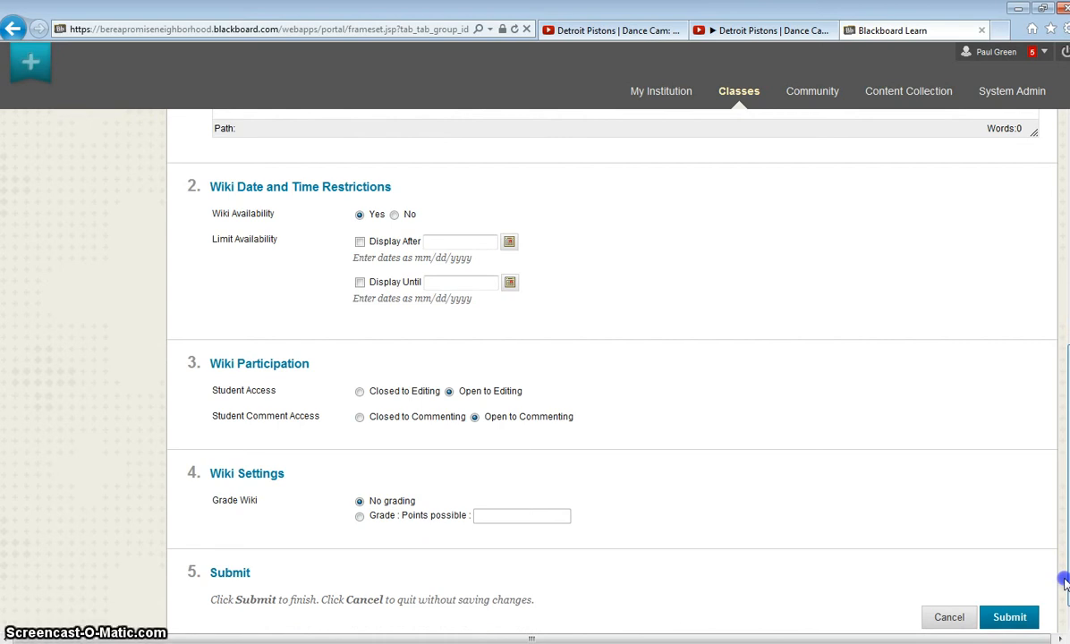
left_click(1008, 615)
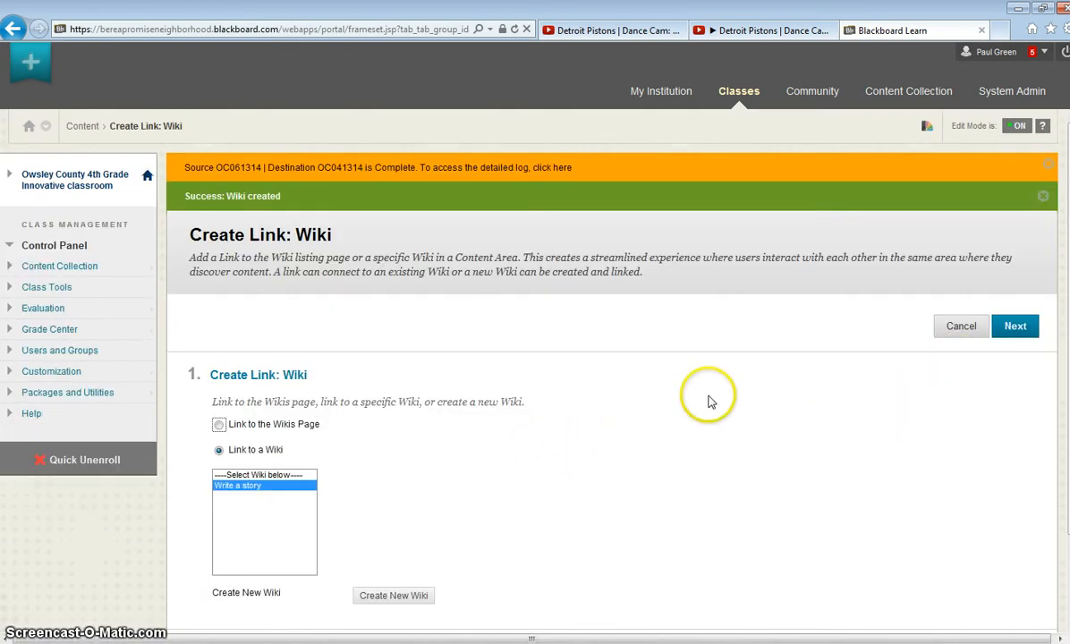
scroll(666, 371, "down", 2)
scroll(713, 398, "up", 2)
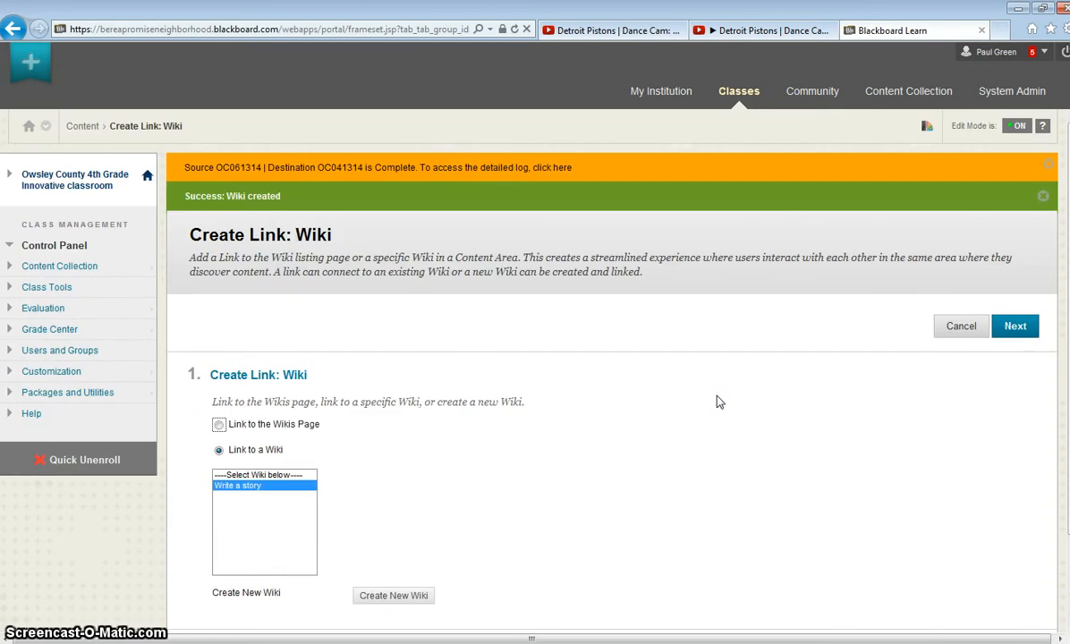
Leave the wiki link setup, return to the class's Content page and start adding a wiki link again
left_click(87, 177)
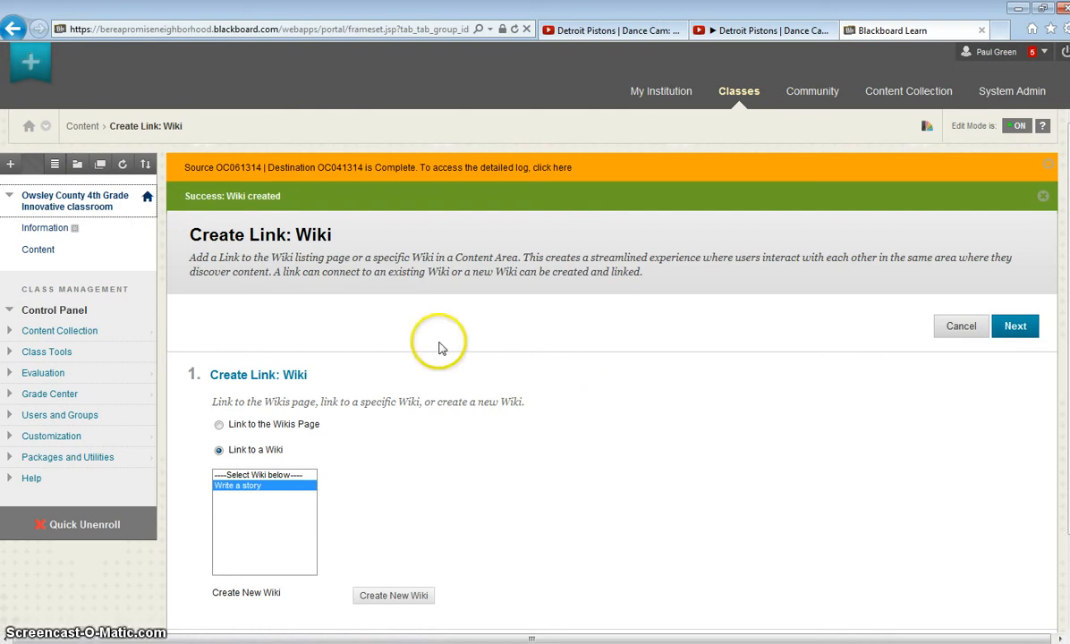
left_click(146, 196)
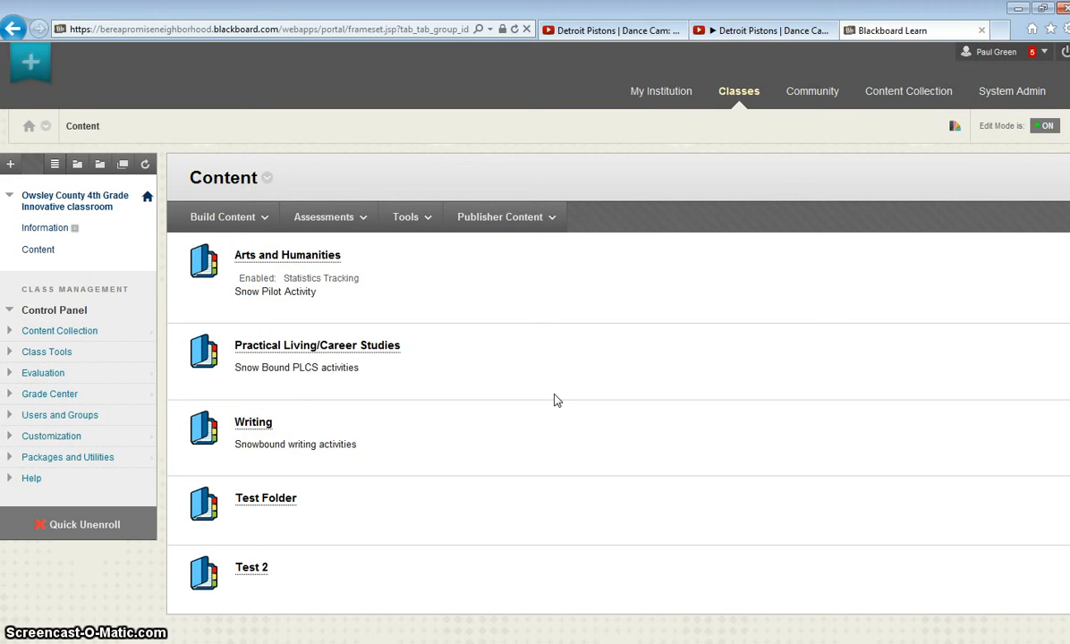
scroll(545, 360, "down", 1)
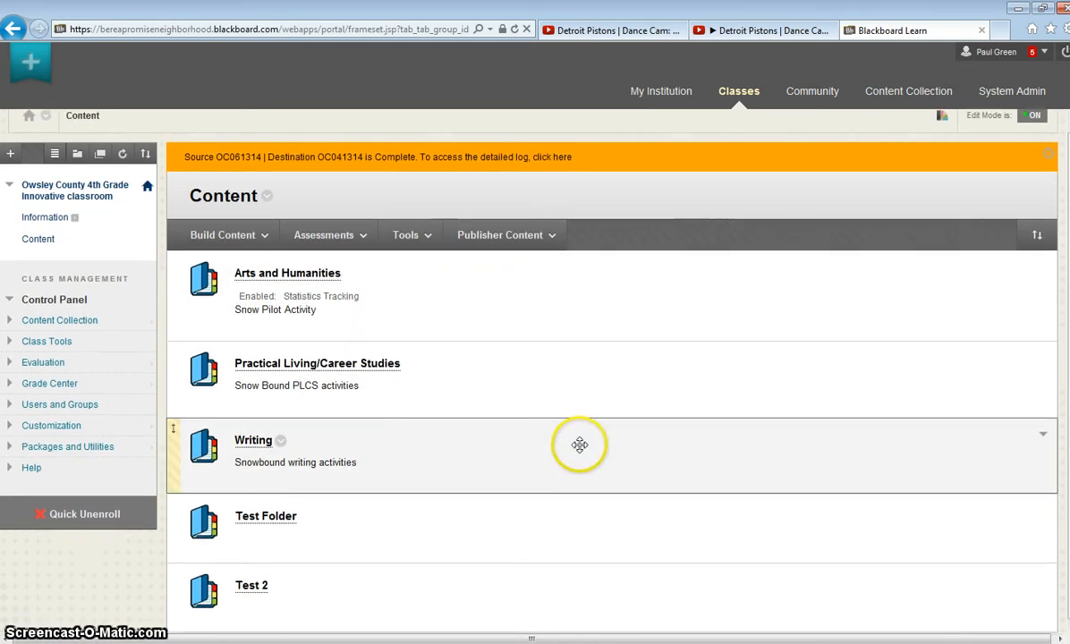
left_click(425, 237)
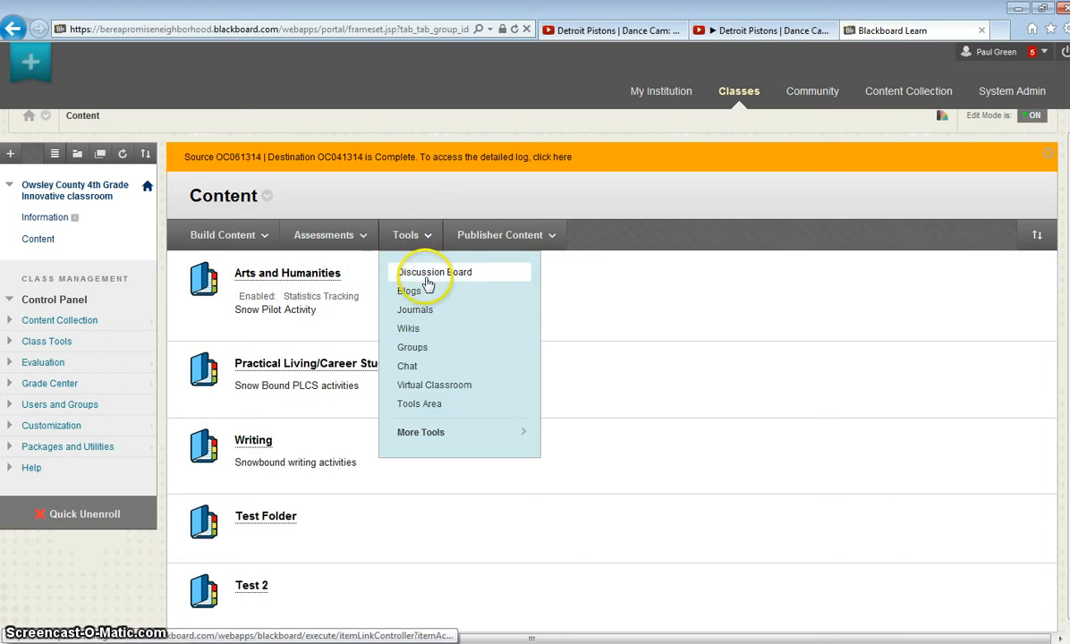
left_click(410, 328)
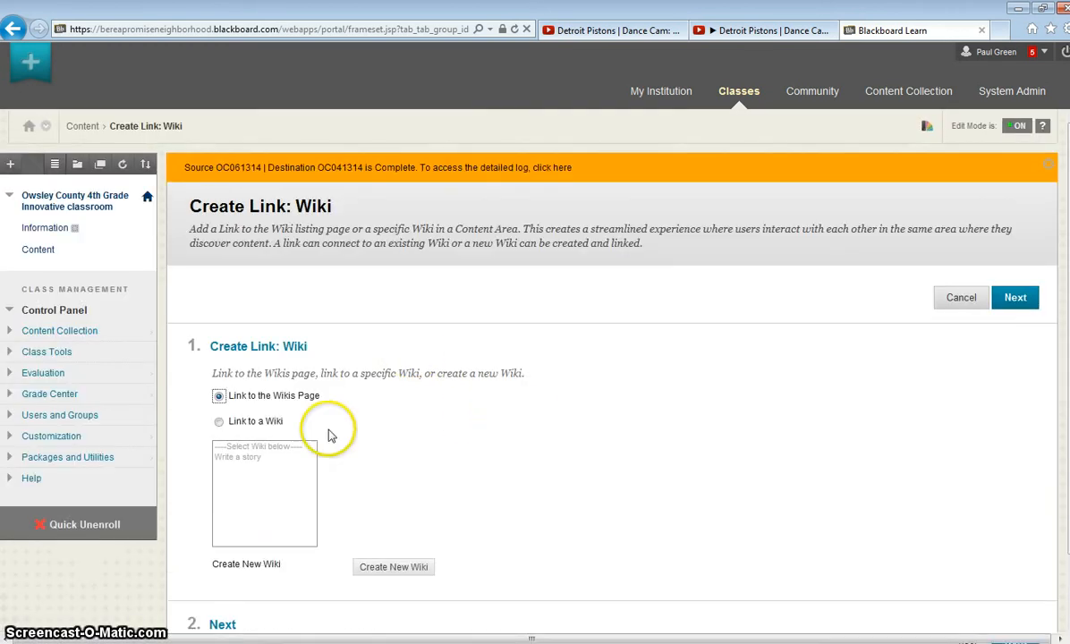
Create another new wiki named "write a story" for the link and submit it with the default settings
scroll(554, 445, "down", 2)
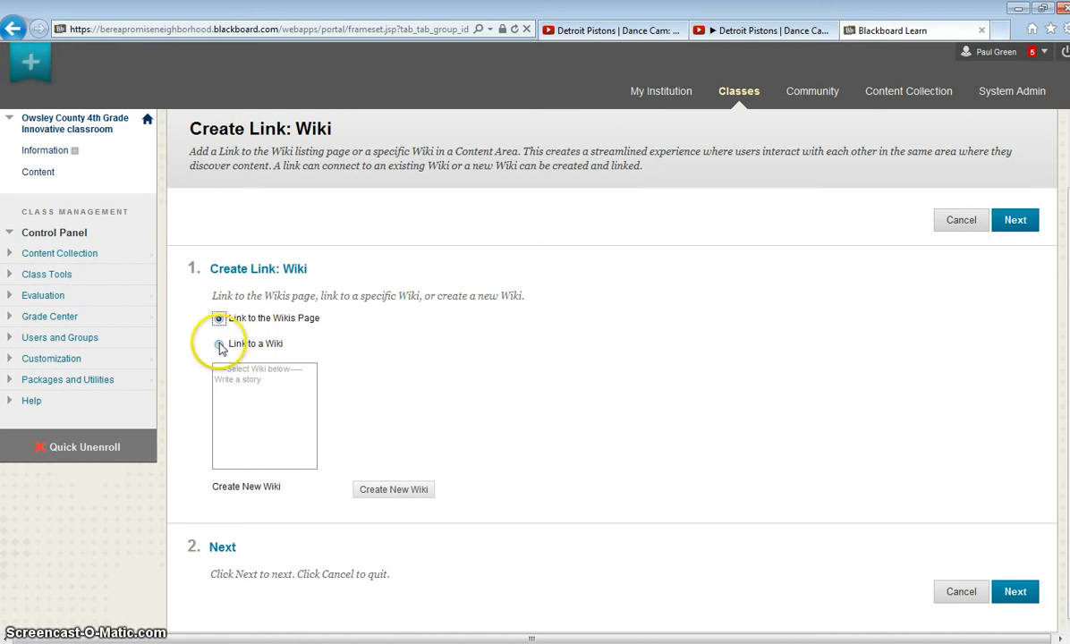
left_click(398, 493)
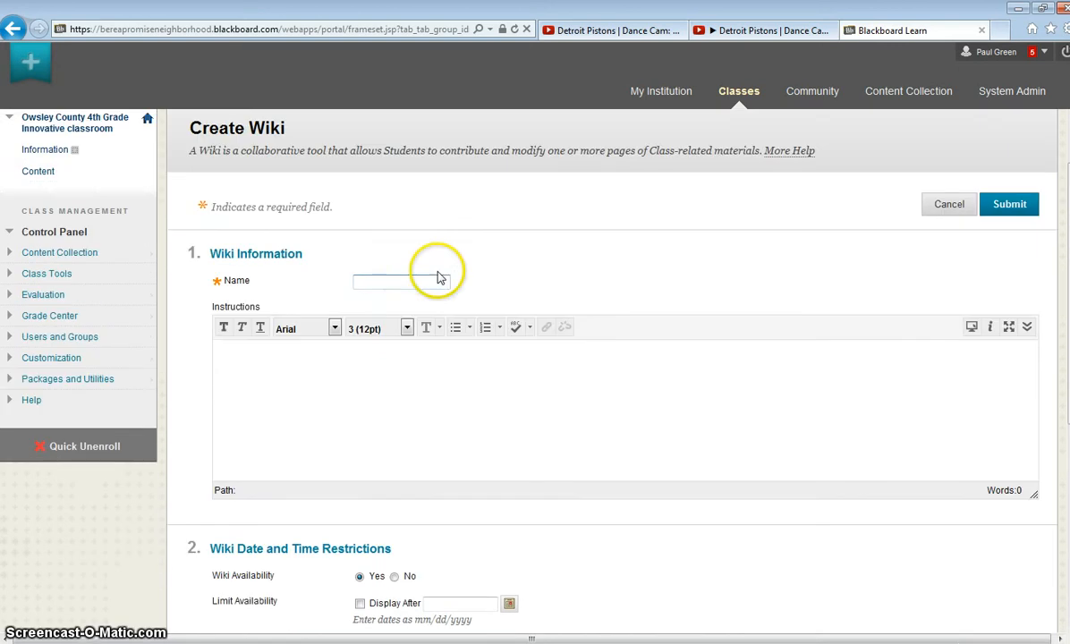
left_click(390, 284)
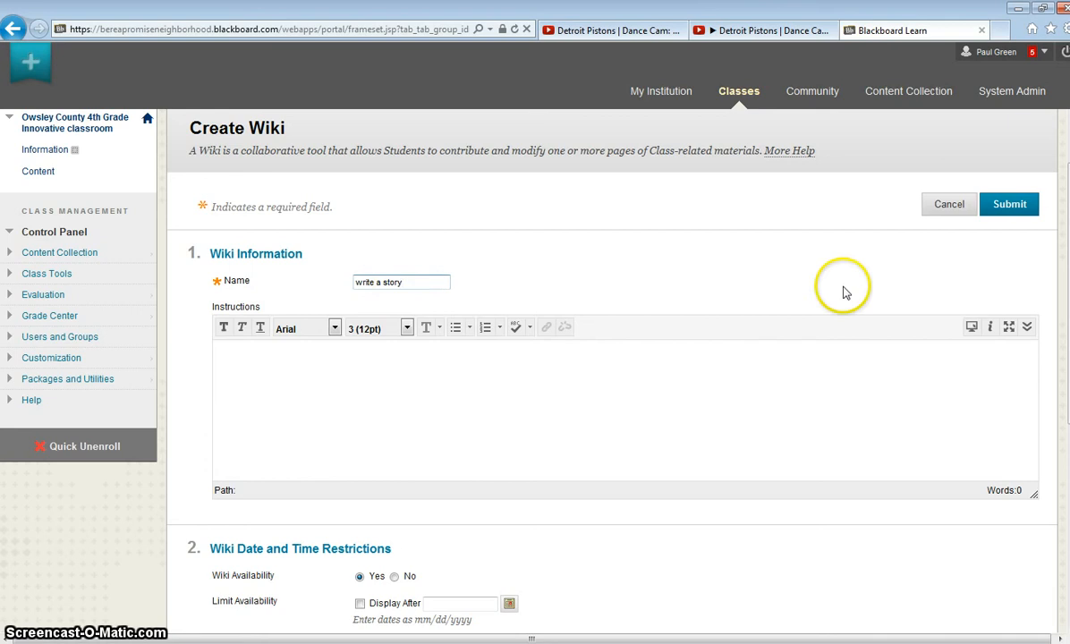
left_click(1006, 206)
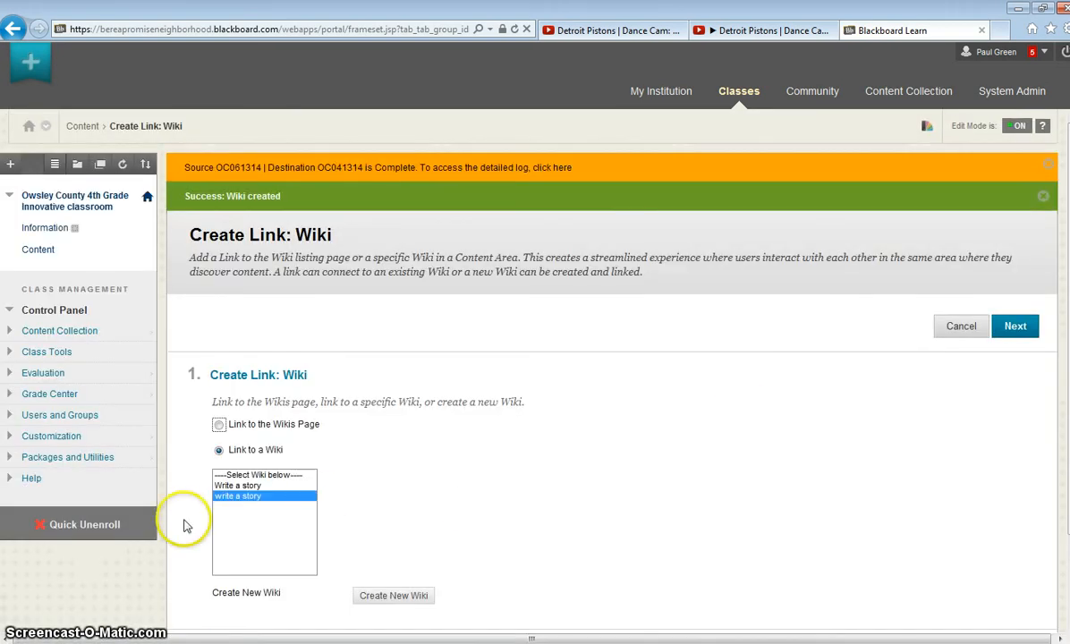
Point the link to the capitalized "Write a story" wiki and submit it with its default name and options
left_click(241, 486)
scroll(626, 461, "down", 2)
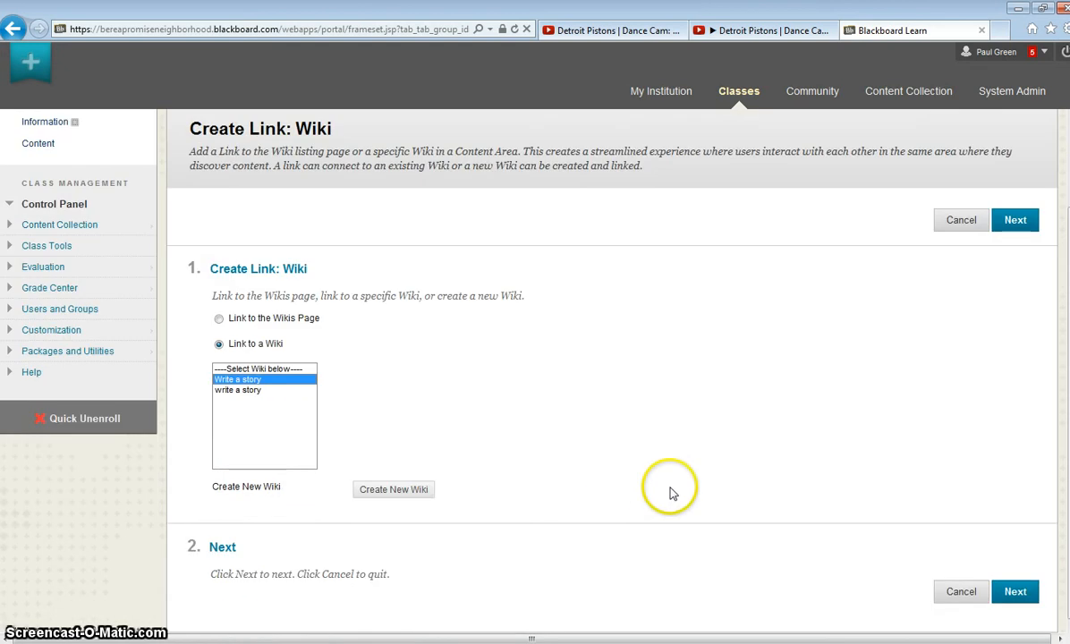
left_click(1017, 590)
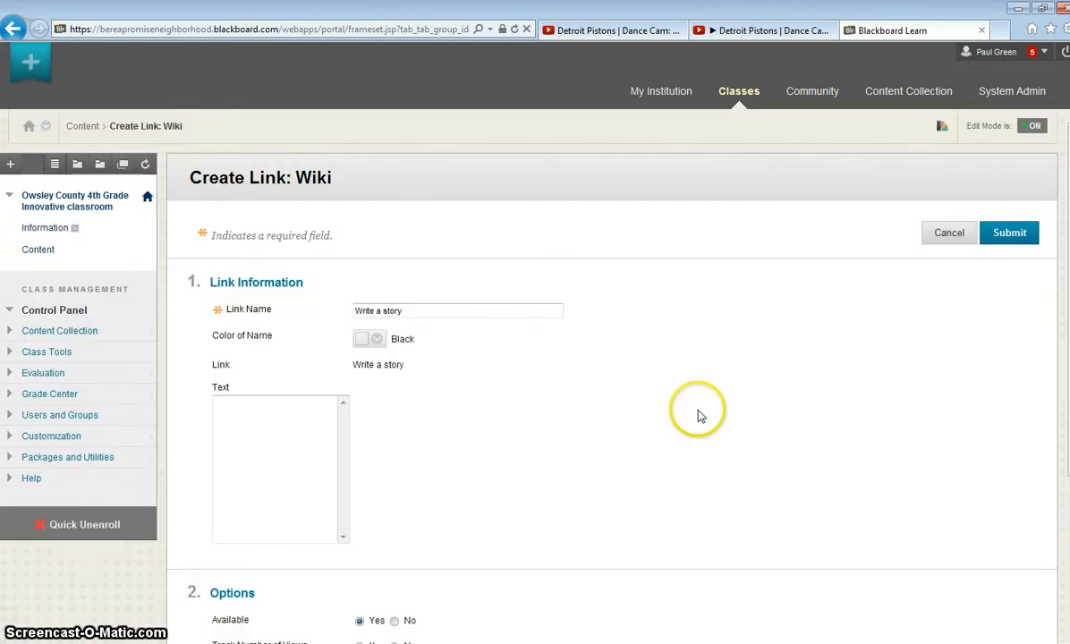
scroll(671, 389, "down", 1)
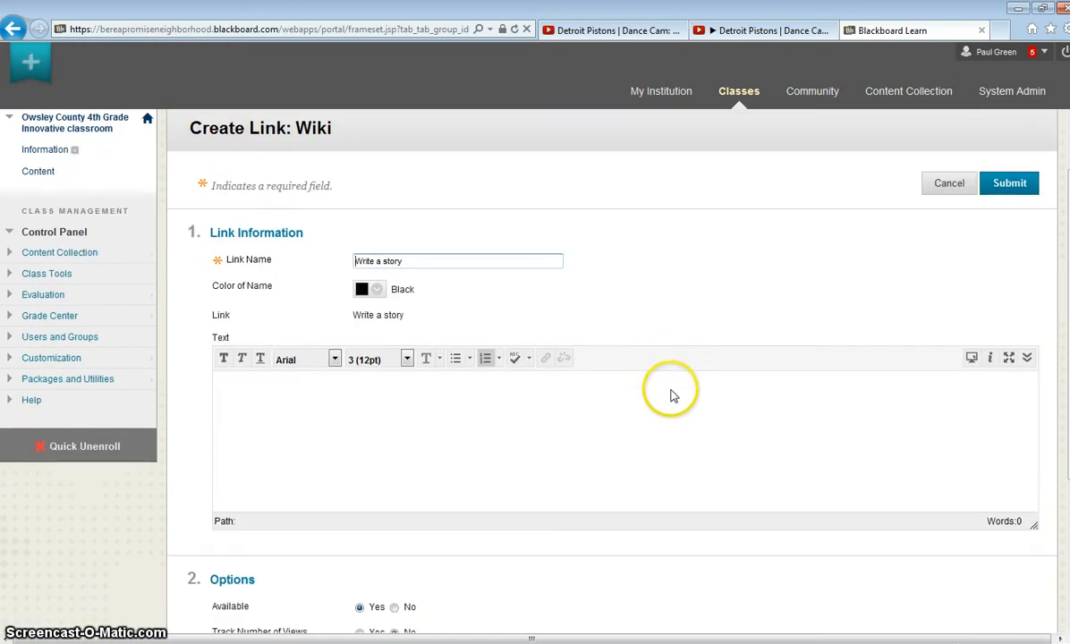
scroll(674, 393, "down", 3)
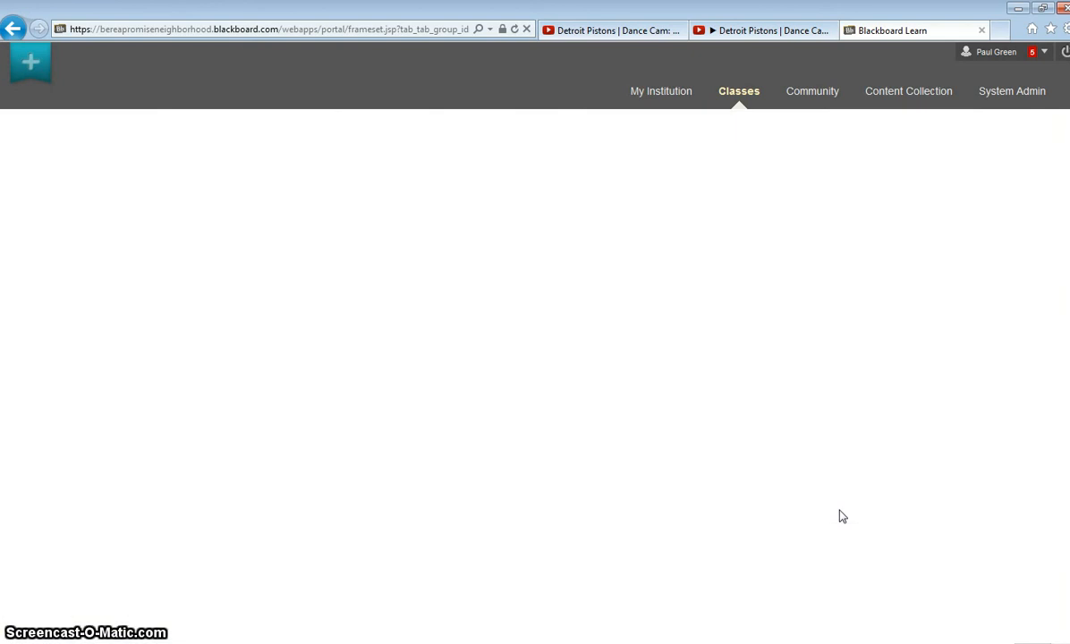
scroll(834, 509, "down", 3)
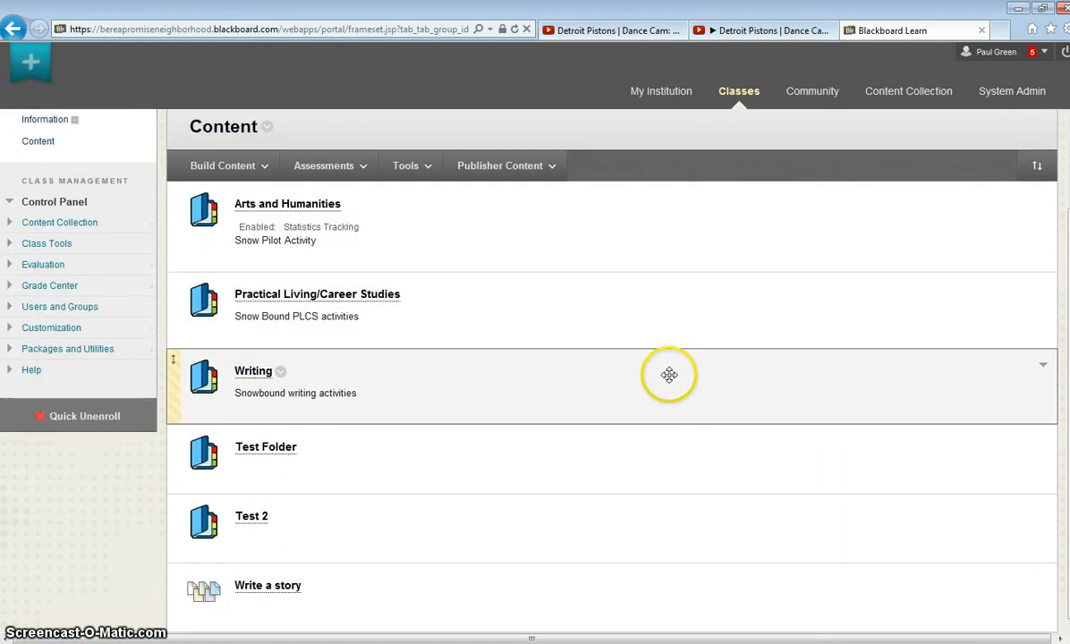
Open the "Write a story" wiki, enter "asldjflawdjf avdovjjoajewte" as its first page's content and try to submit the page without a name
left_click(262, 587)
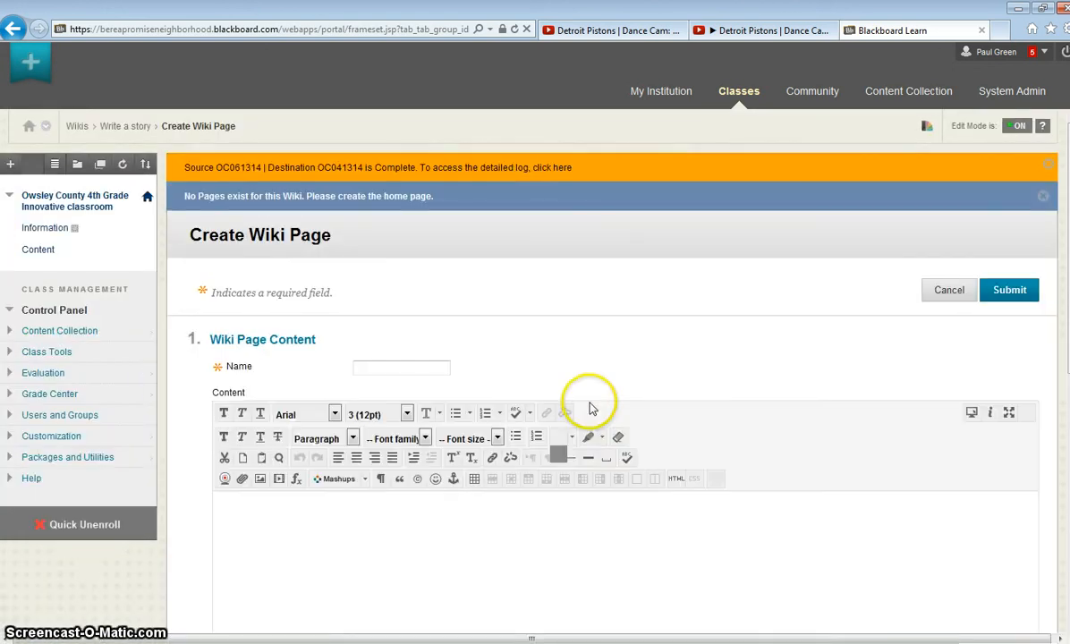
scroll(572, 358, "down", 3)
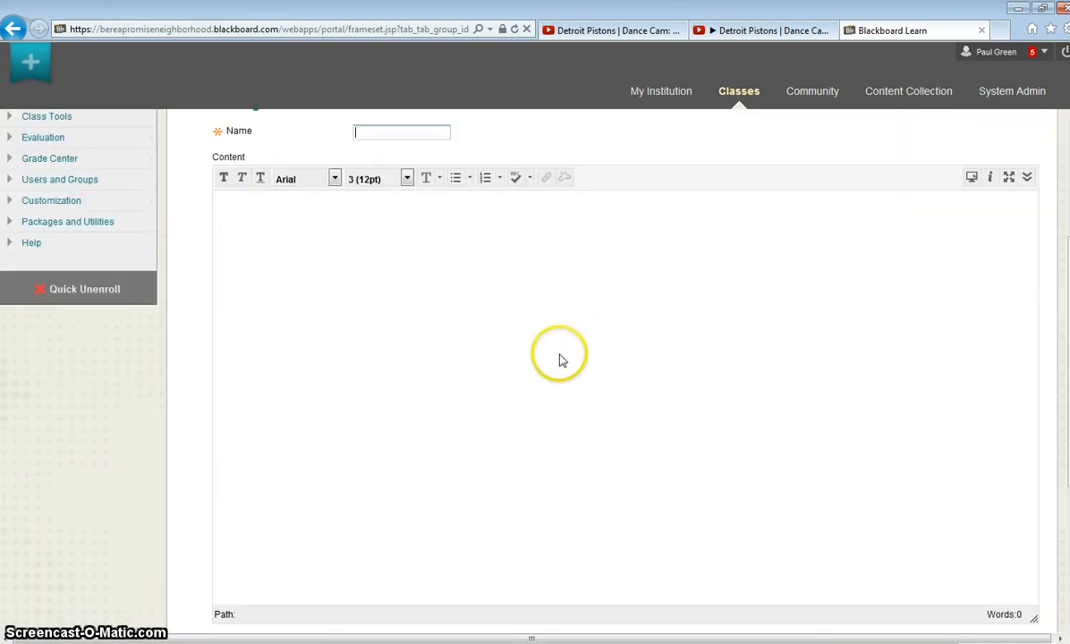
left_click(257, 223)
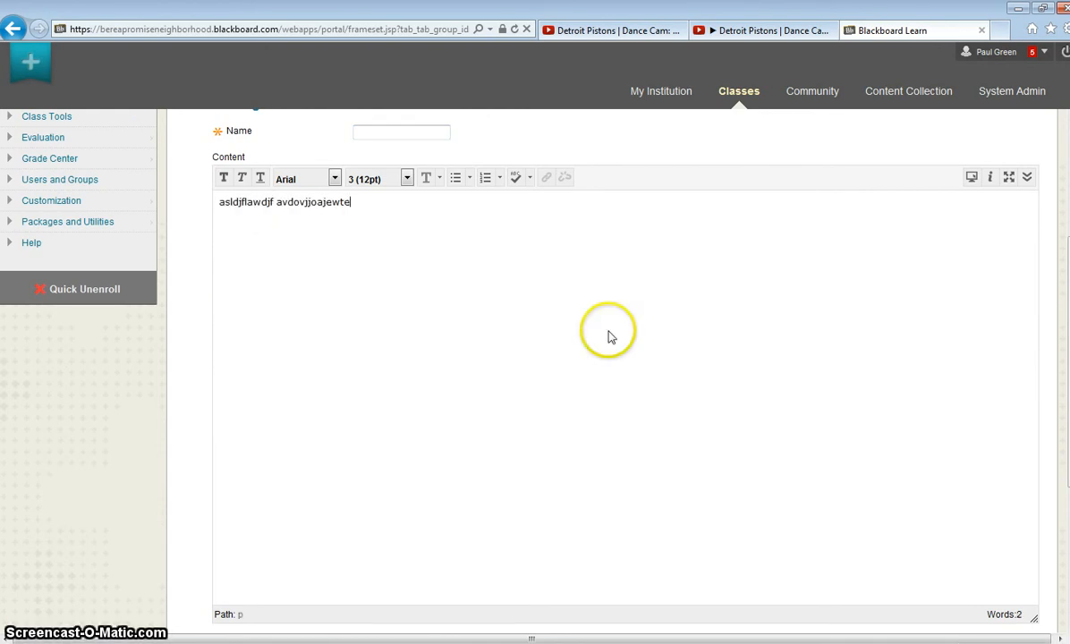
scroll(609, 335, "down", 3)
left_click(1010, 444)
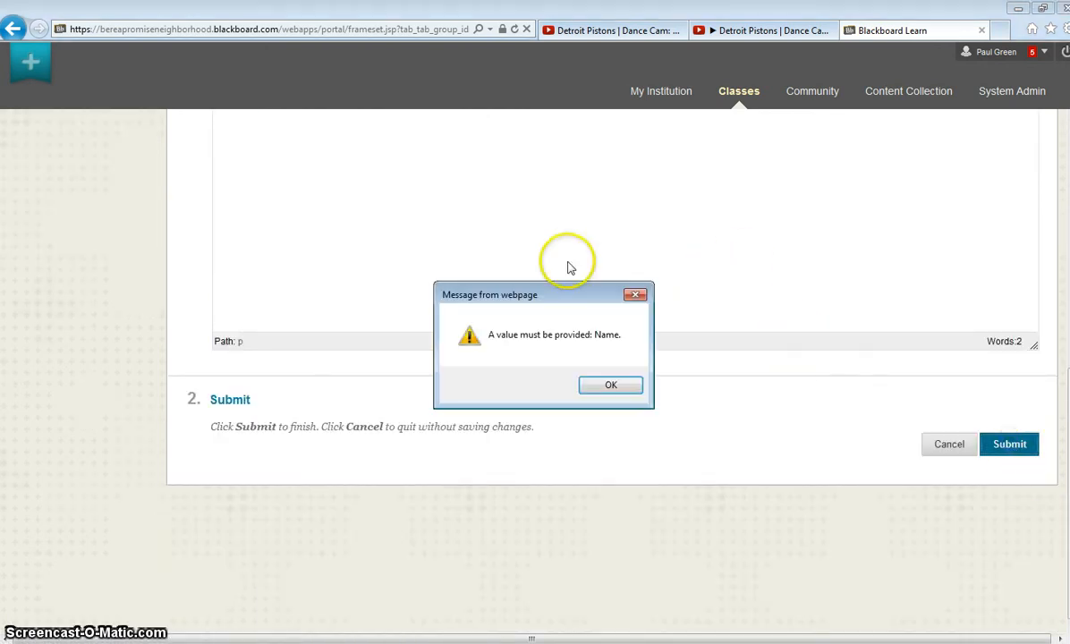
left_click(626, 387)
Name the new wiki page "Chapter 1" and submit it
scroll(617, 327, "up", 3)
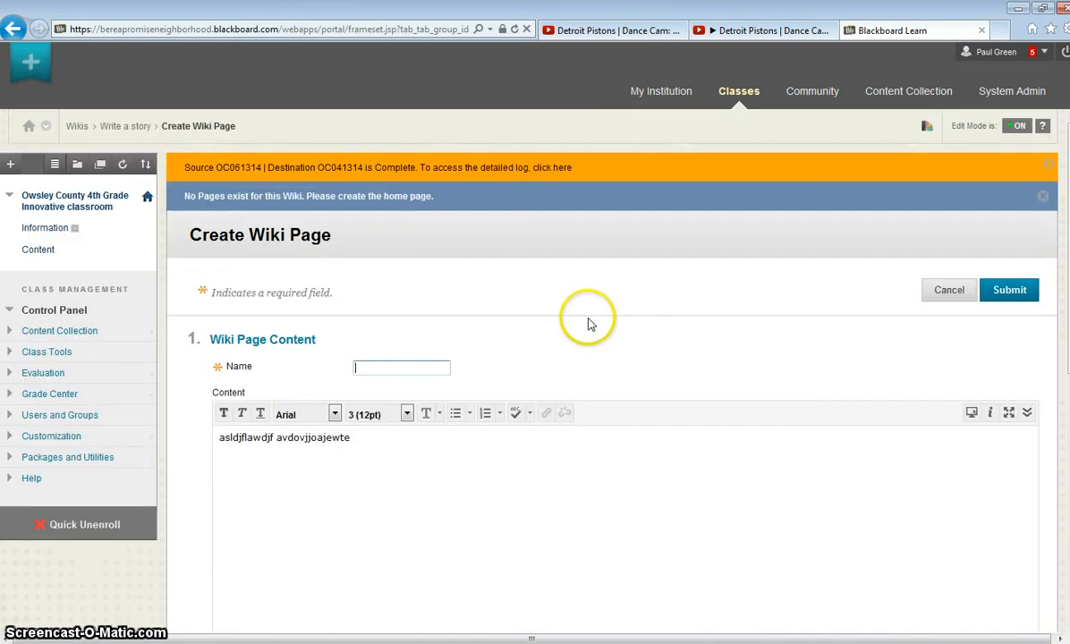
left_click(384, 367)
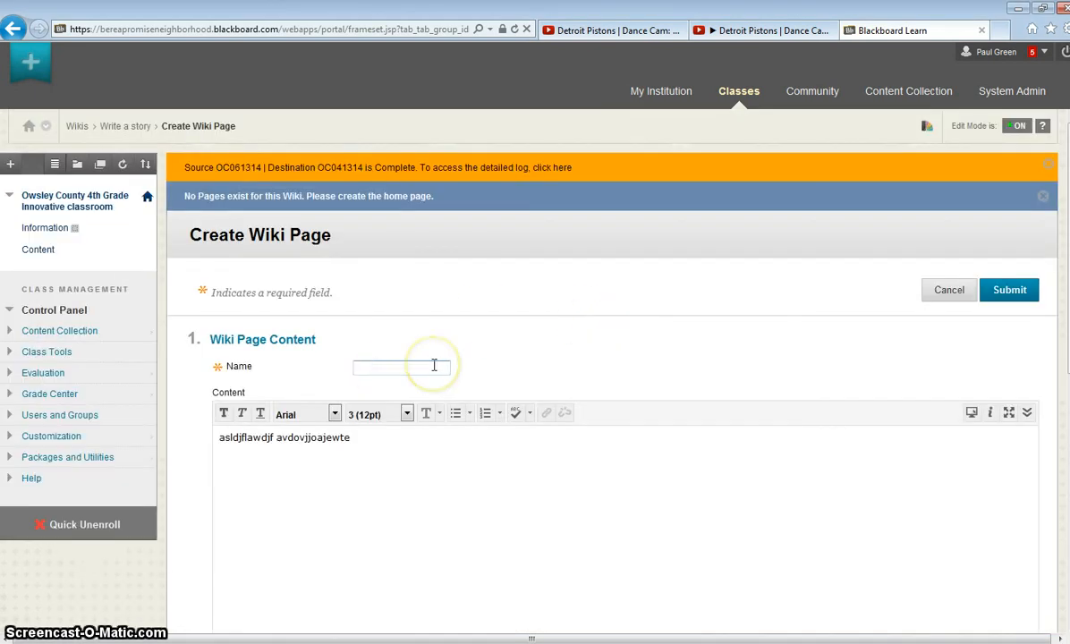
type("c")
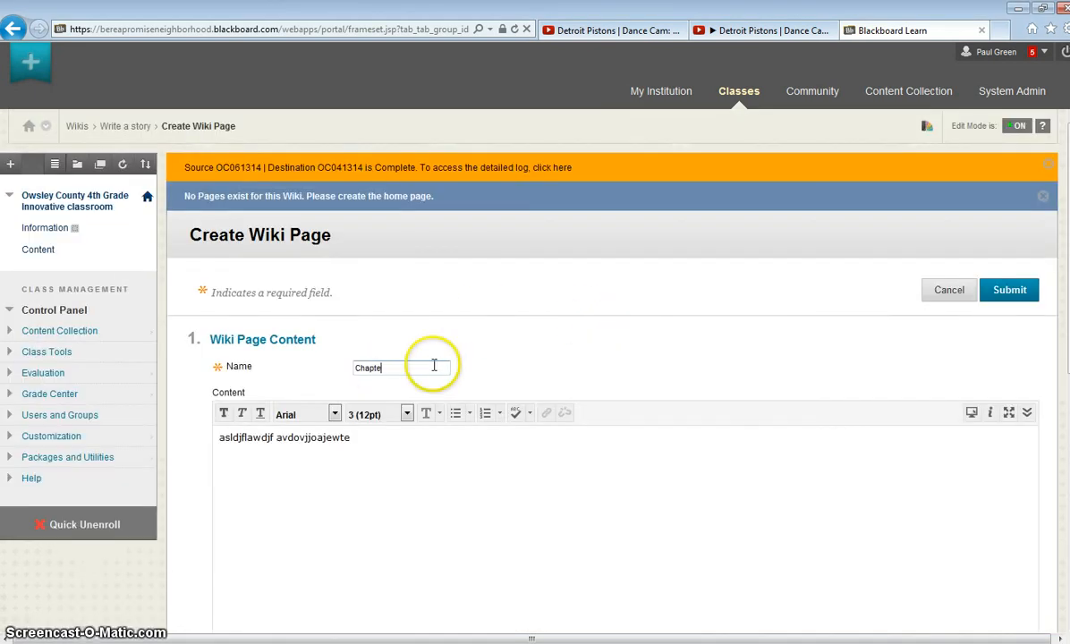
scroll(467, 387, "down", 5)
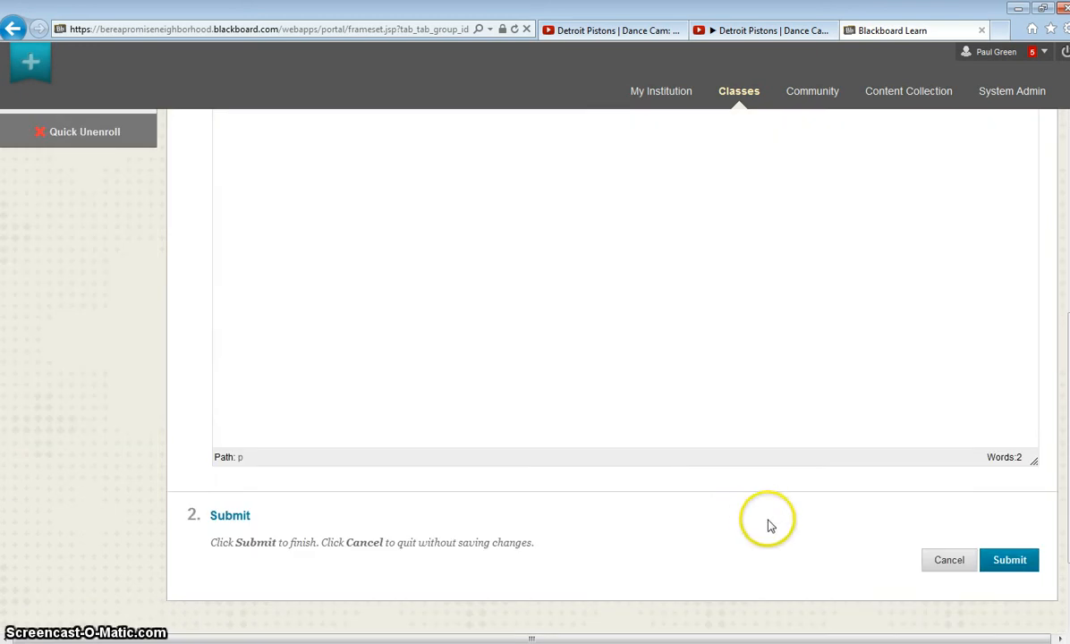
left_click(964, 559)
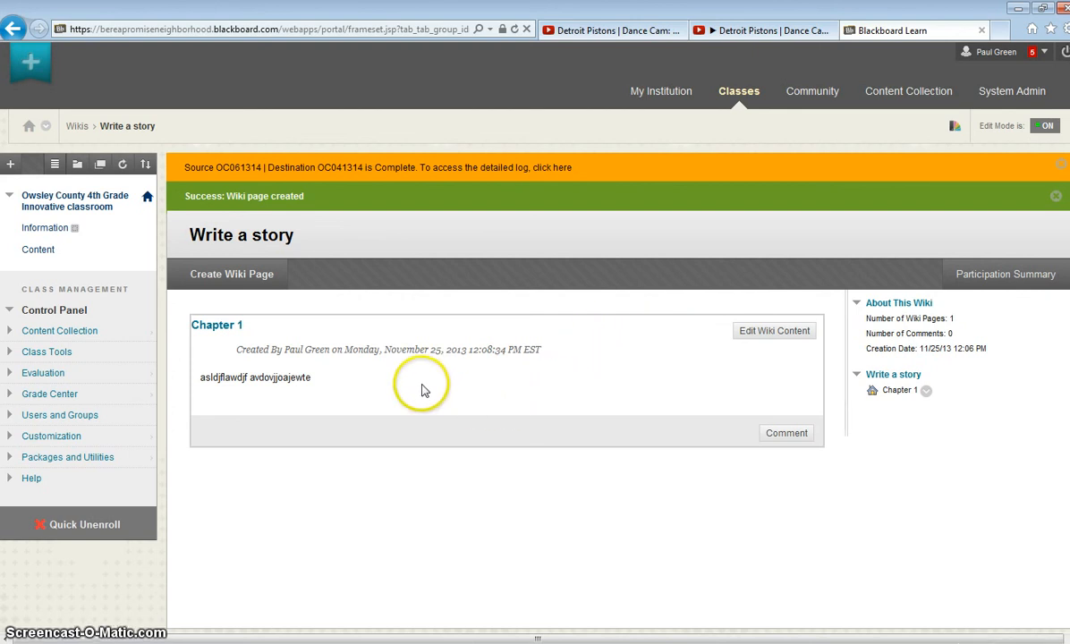
Edit the Chapter 1 wiki page's content, adding the line "akl;dfja;fjoawei" below the existing text
left_click(787, 335)
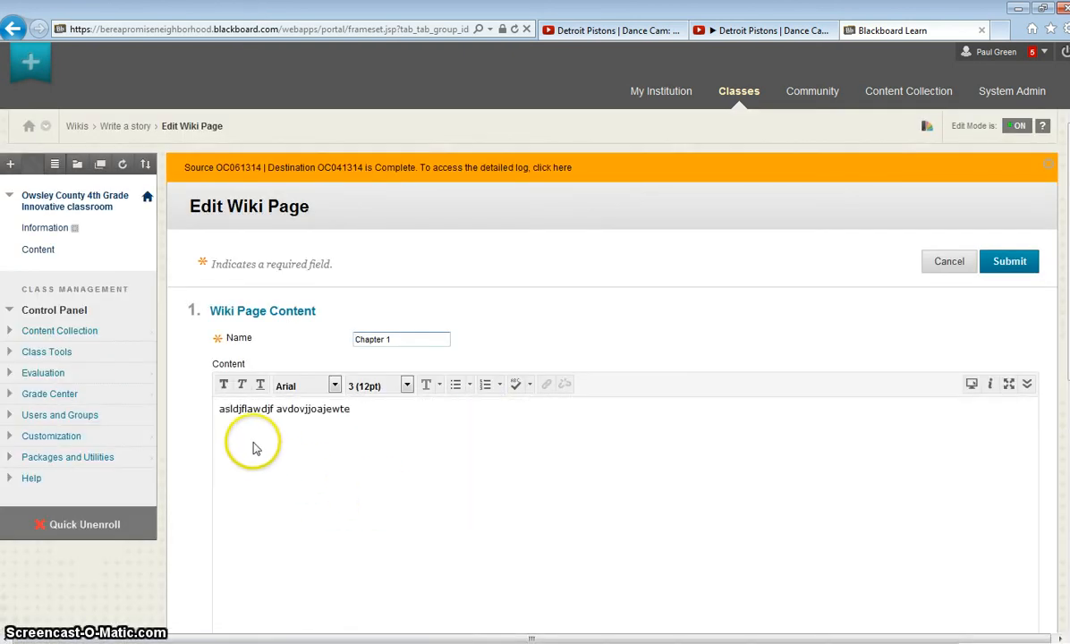
left_click(230, 441)
left_click(375, 410)
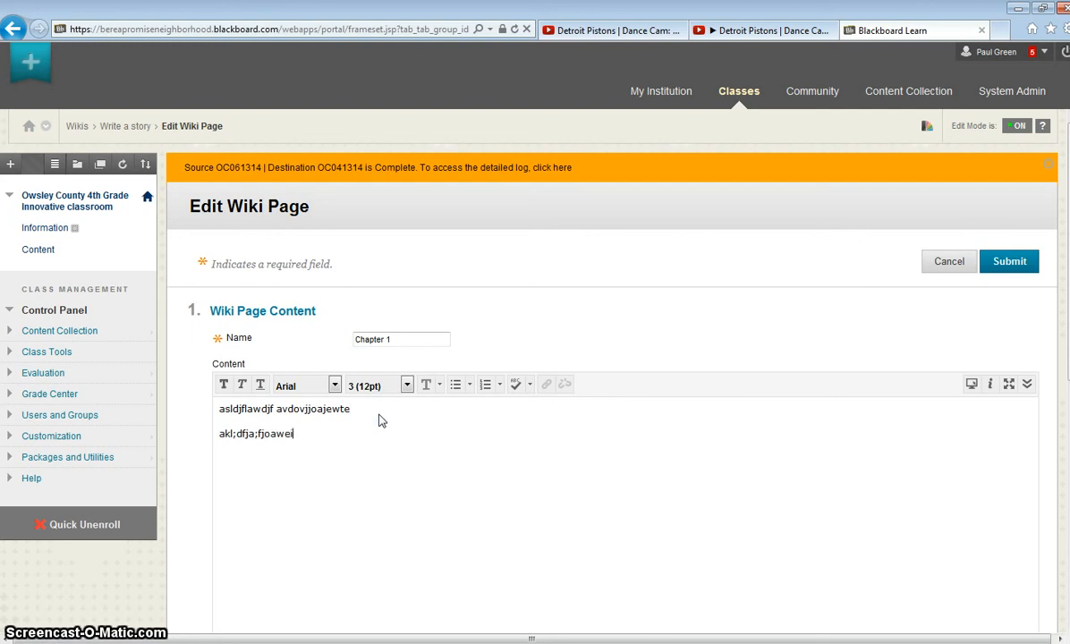
scroll(447, 456, "down", 5)
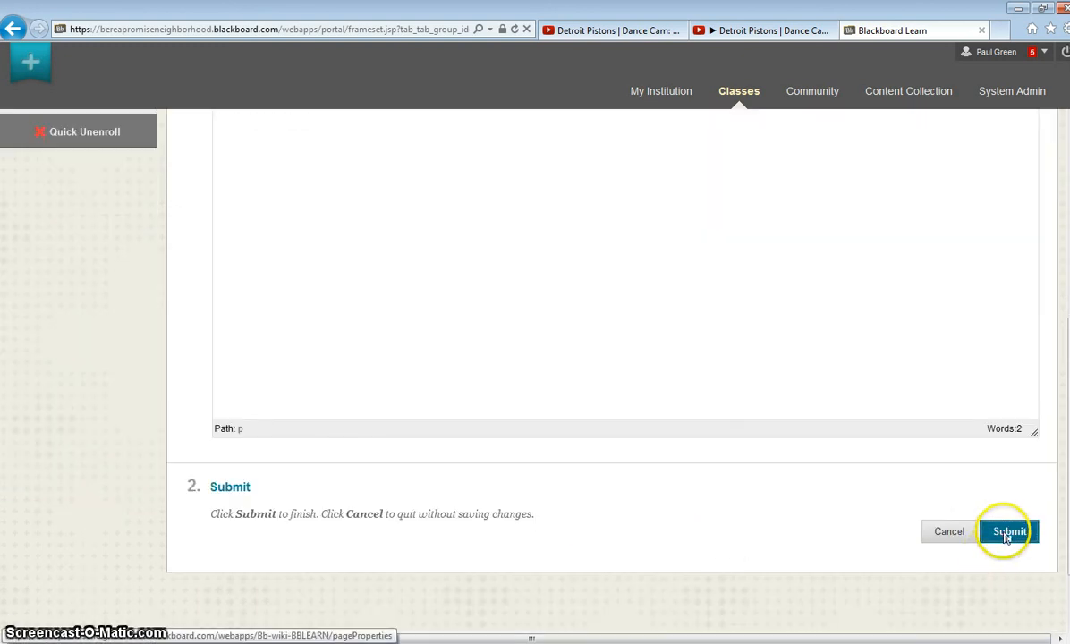